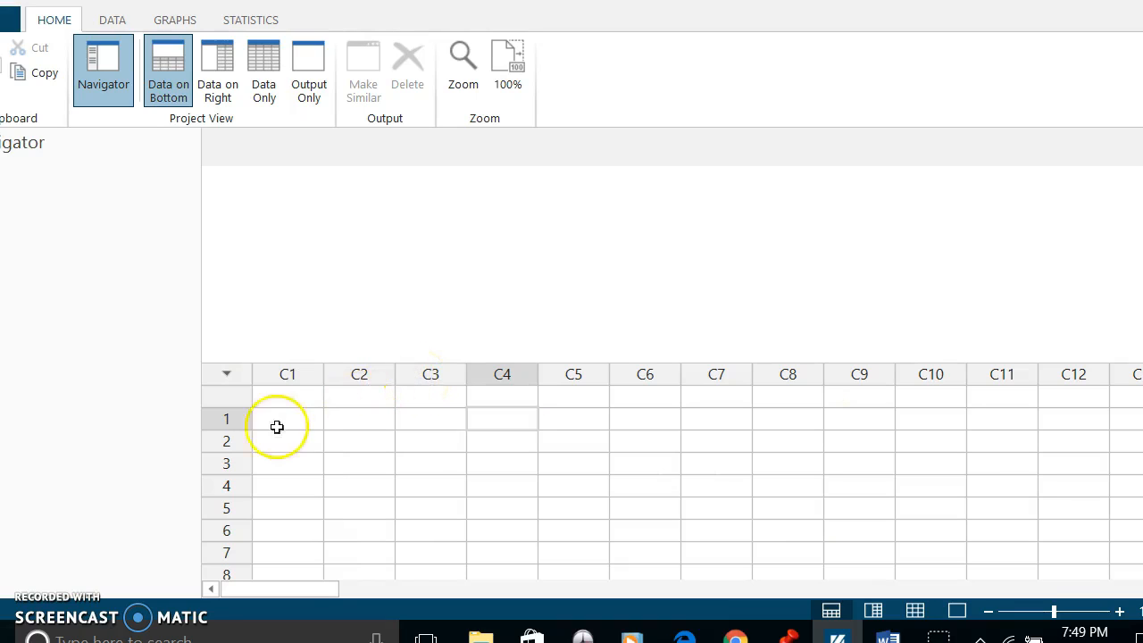
Look through the data, graph and statistics commands available for the empty worksheet.
left_click(269, 397)
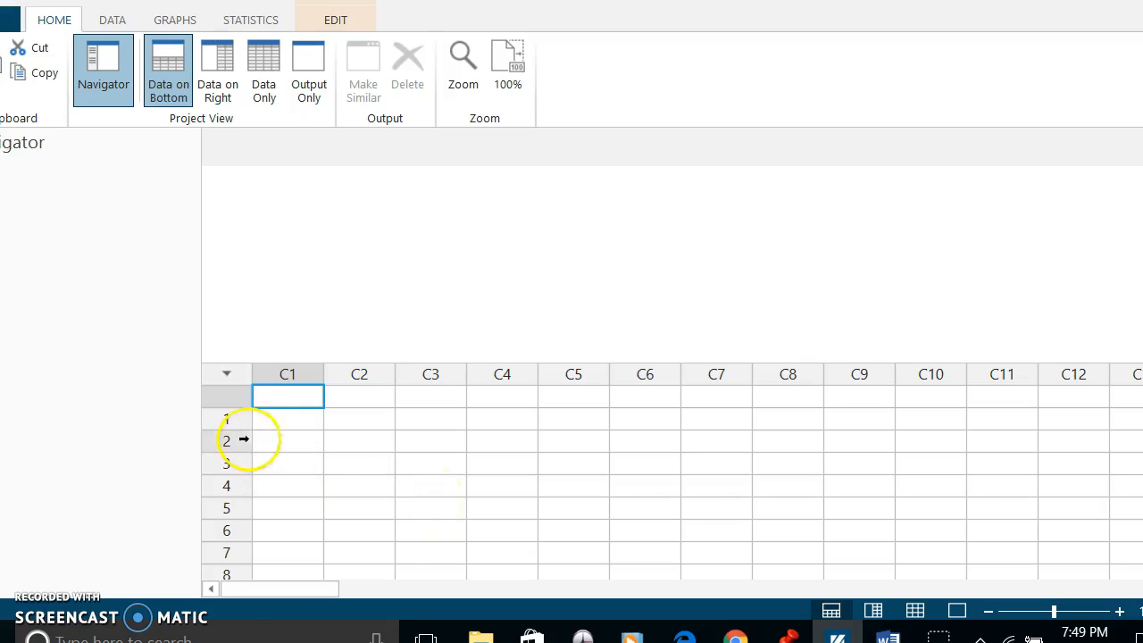
left_click_drag(300, 421, 317, 511)
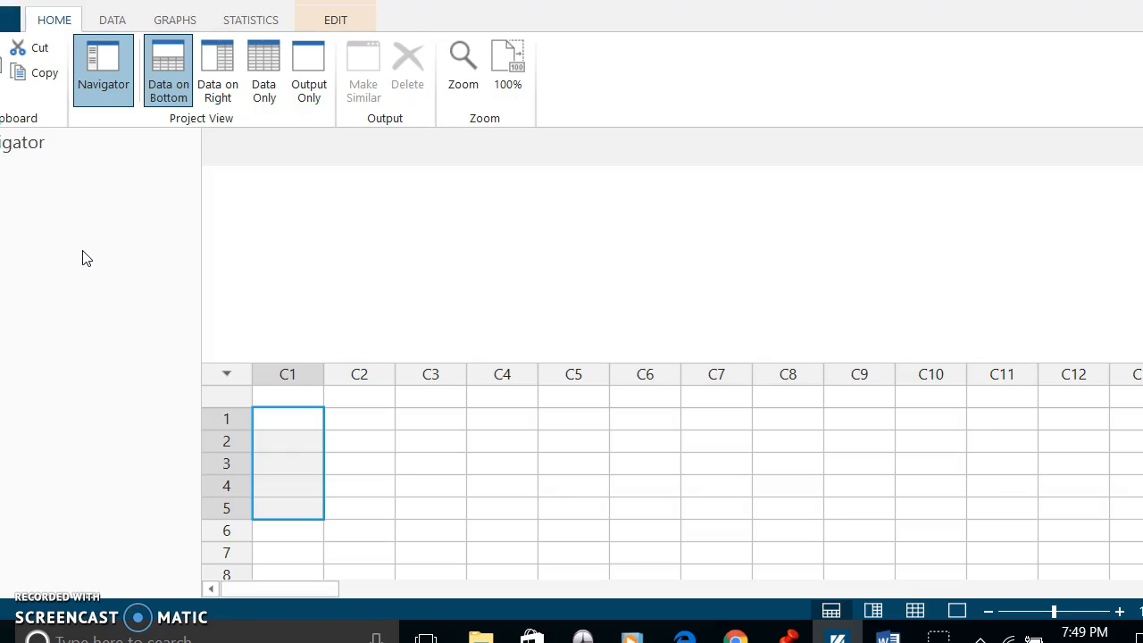
left_click(113, 20)
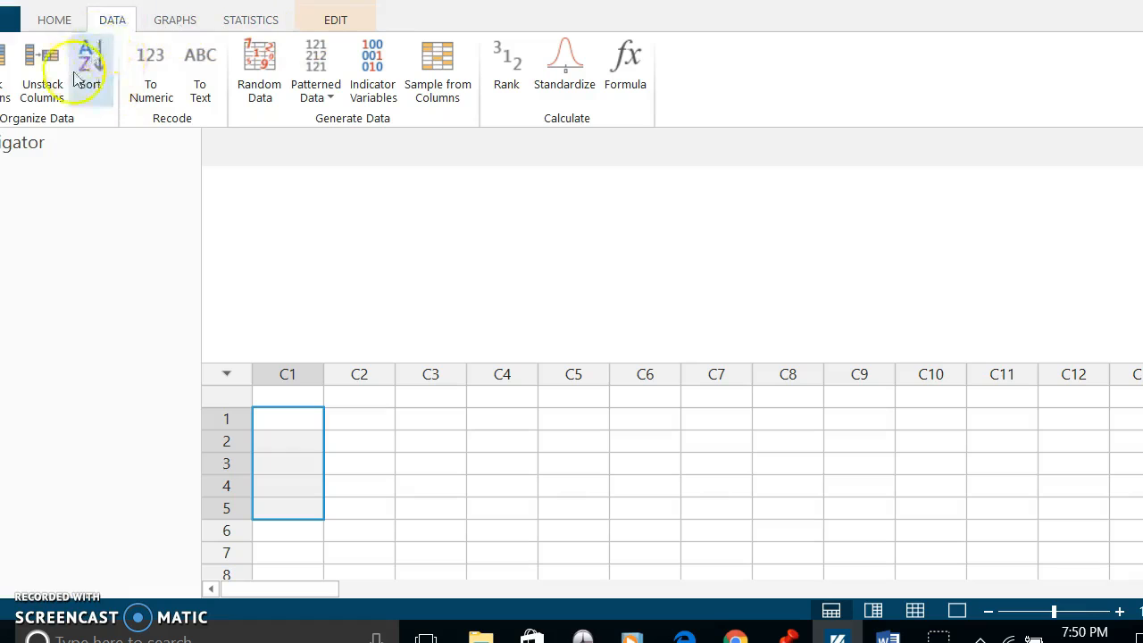
left_click(100, 98)
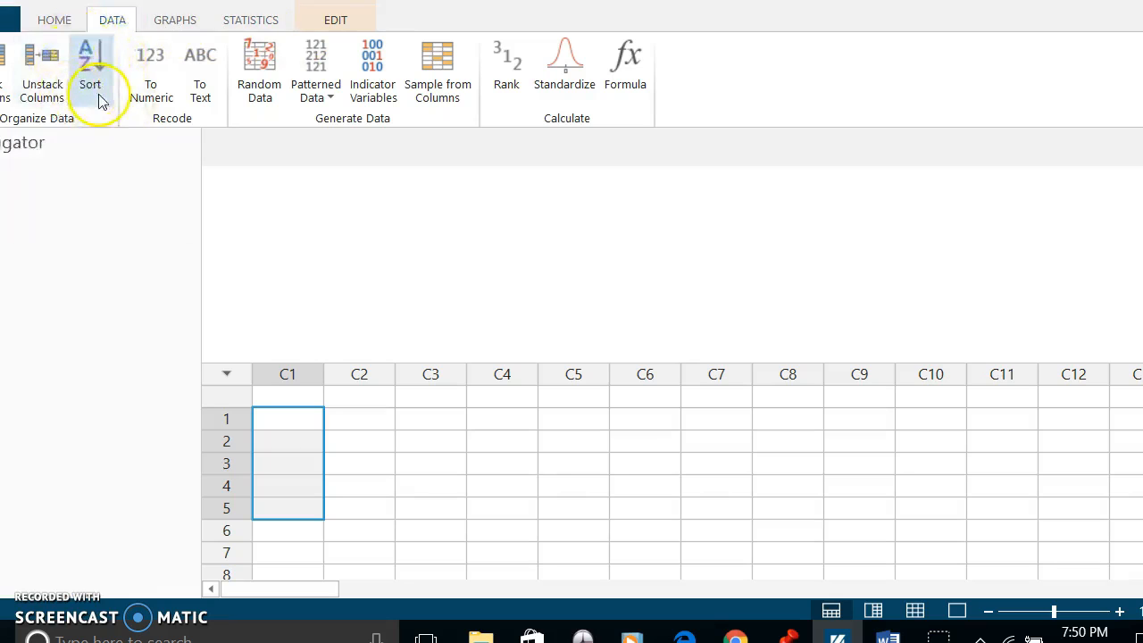
left_click(174, 21)
left_click(195, 25)
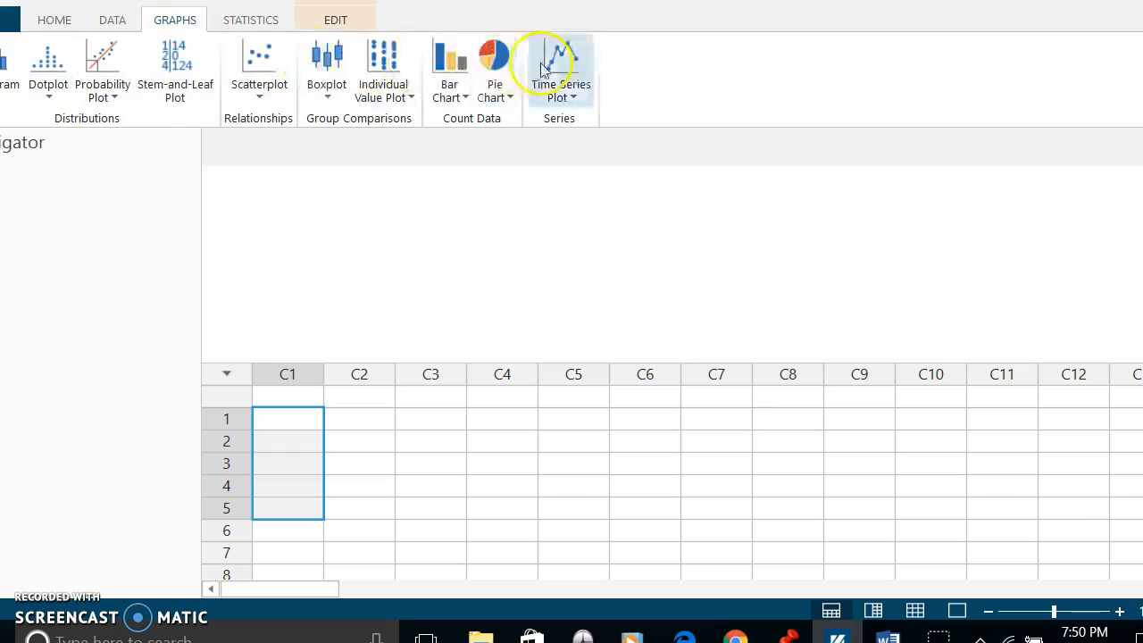
left_click(49, 89)
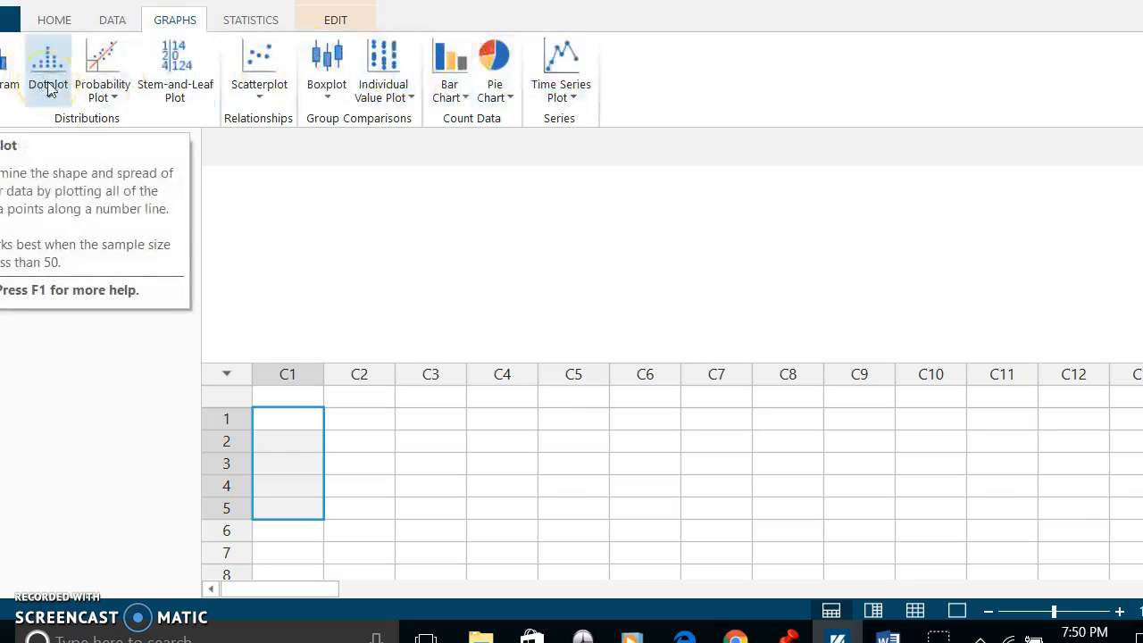
left_click(258, 23)
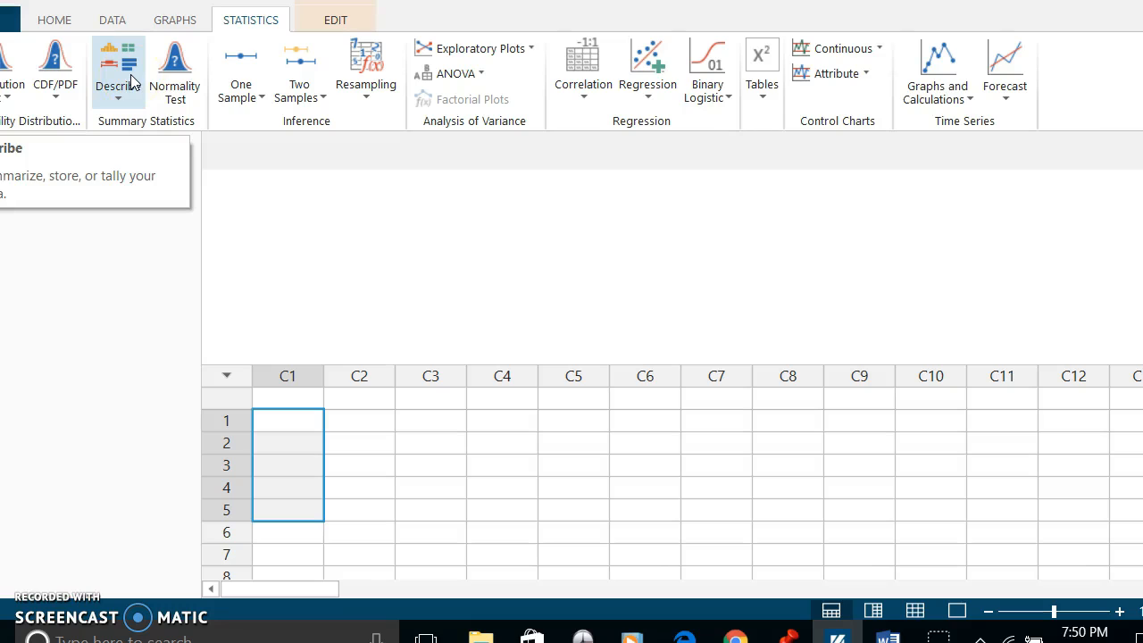
left_click(229, 204)
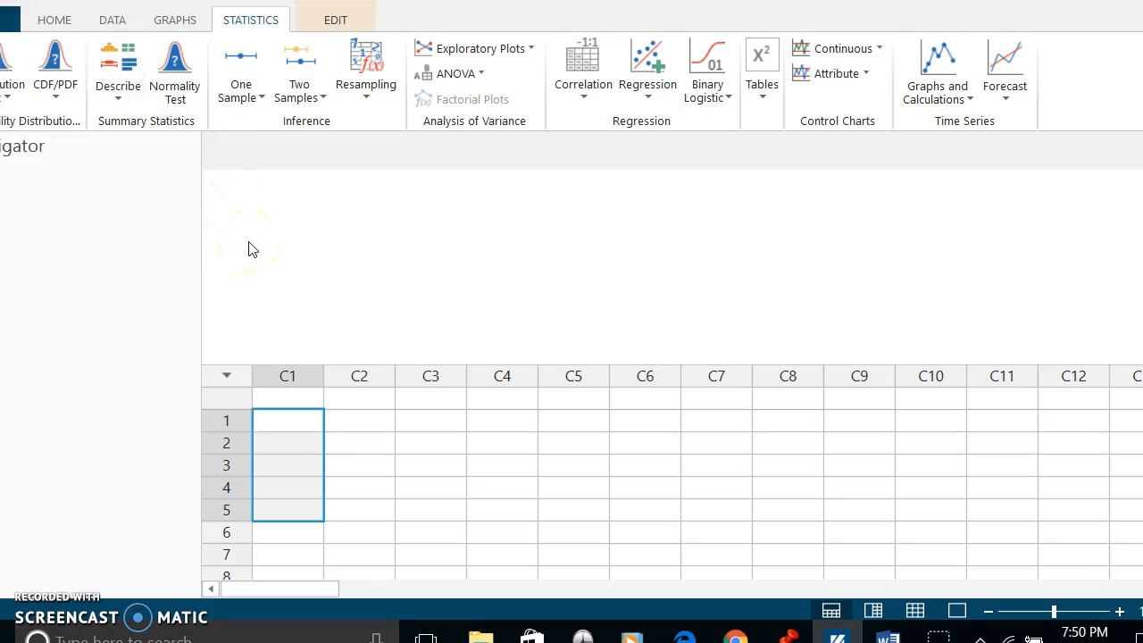
left_click(264, 277)
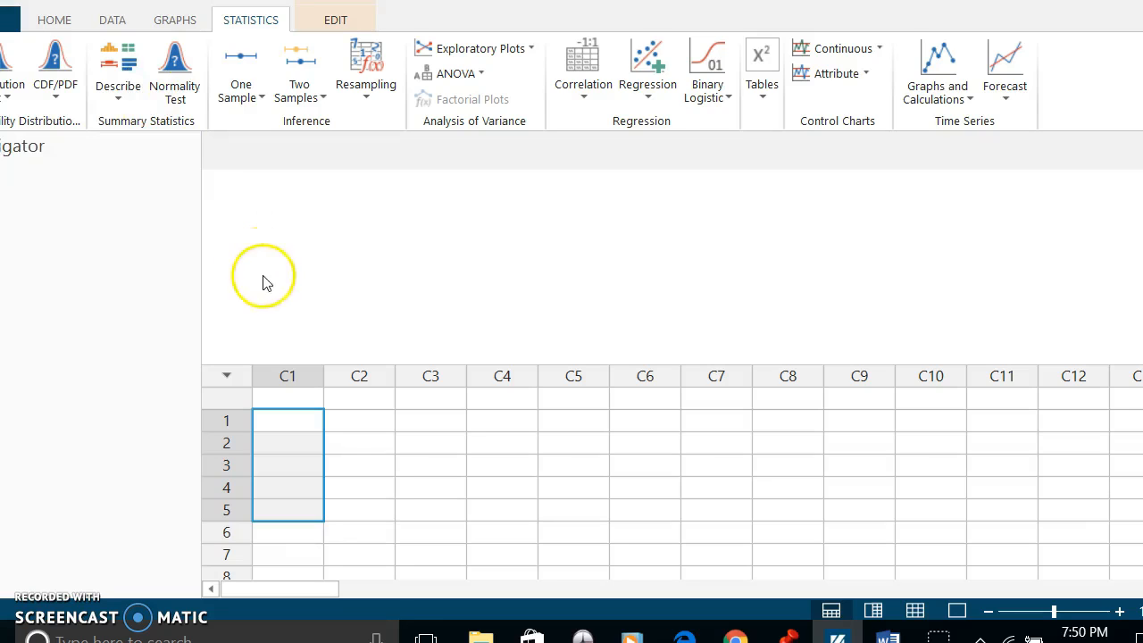
left_click(290, 399)
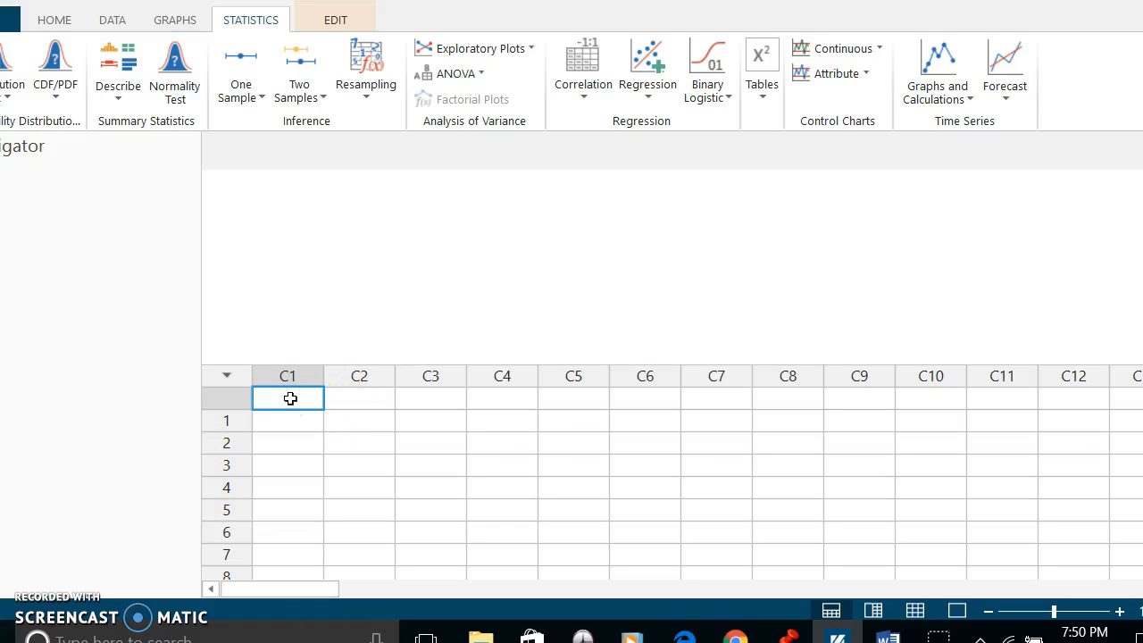
key("Down")
key("Down")
key("Down")
key("Down")
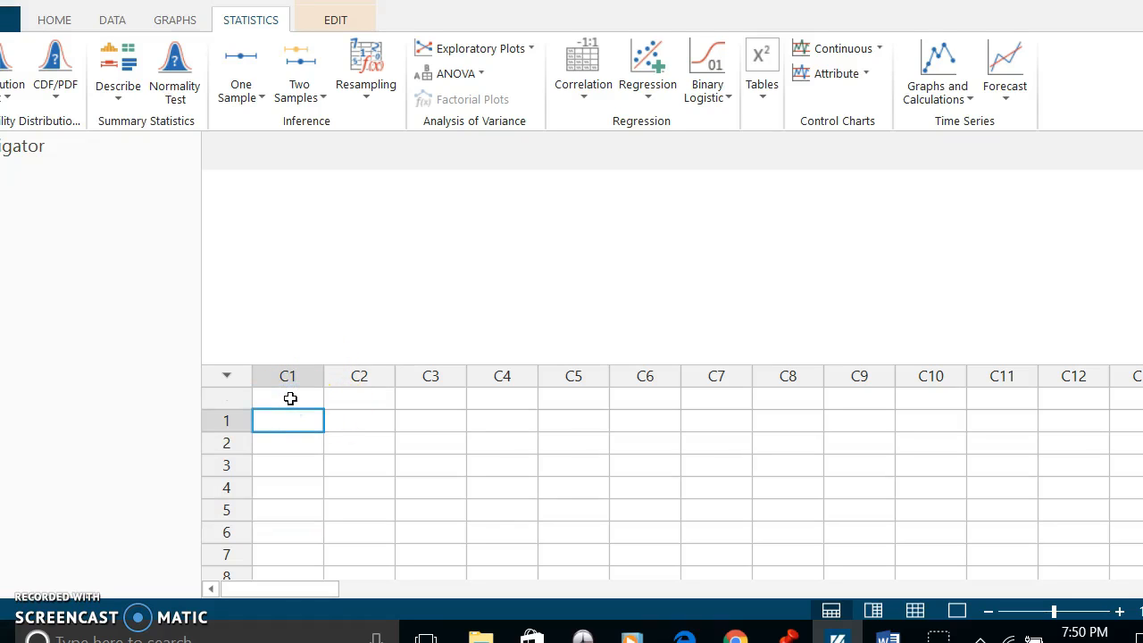
type("starne")
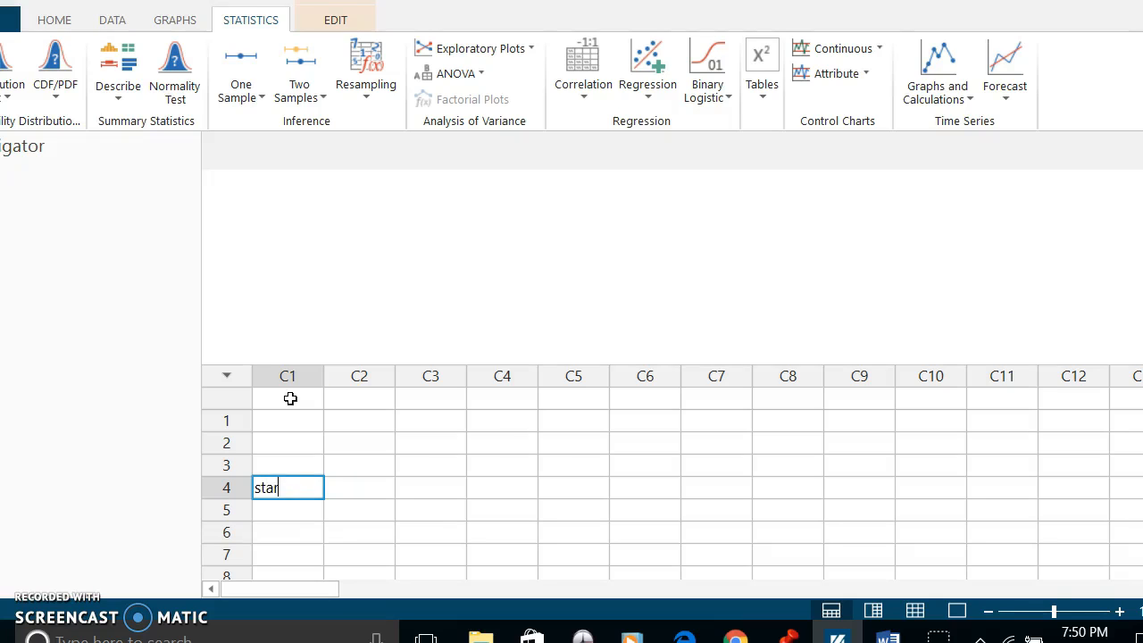
key("BackSpace")
key("BackSpace")
key("BackSpace")
key("BackSpace")
key("BackSpace")
key("BackSpace")
Name column C1 with the first teacher's surname followed by "student".
left_click(290, 399)
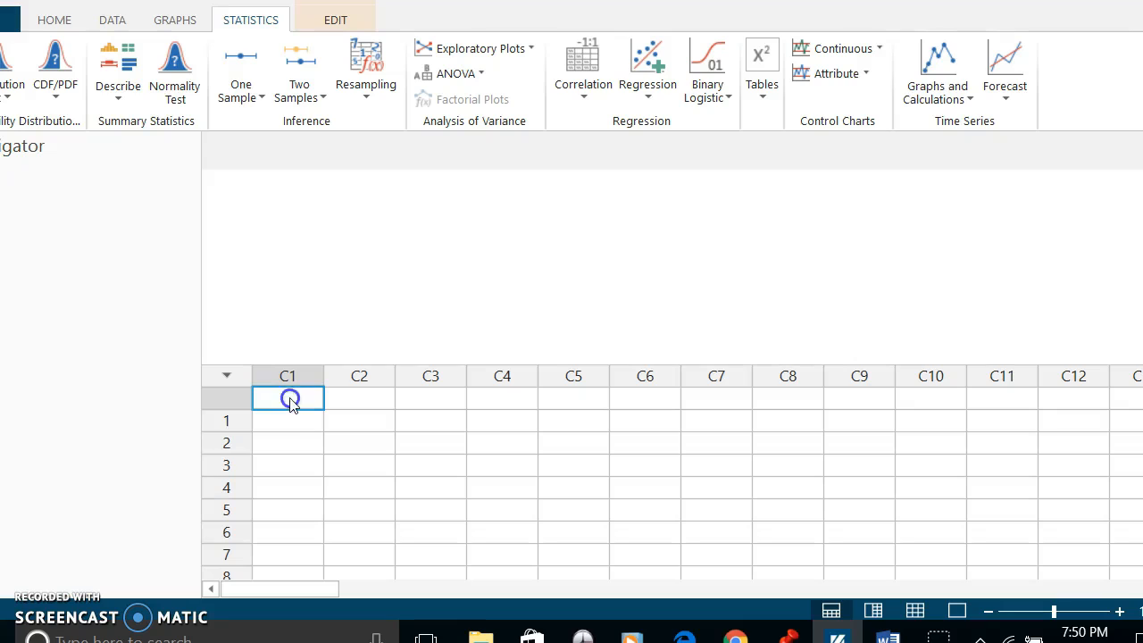
type("St")
type("arnes s")
type("tudent")
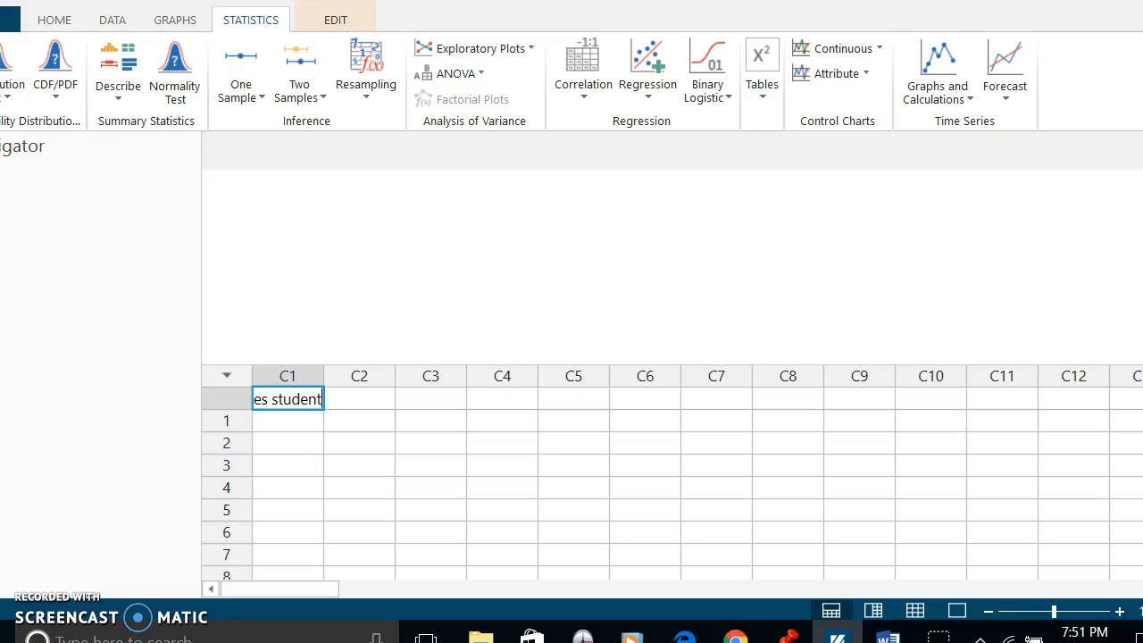
left_click(293, 409)
left_click(306, 421)
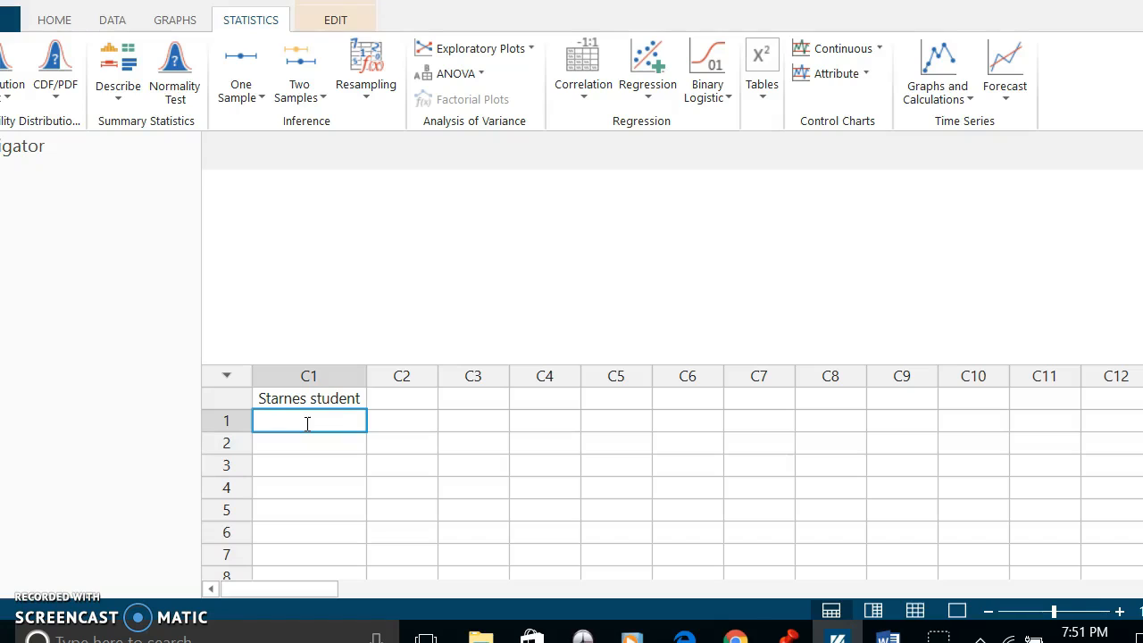
Enter the student numbers 1, 2, 3 and 4 in rows 1 to 4 of column C1.
type("1")
key("Return")
type("2")
key("Return")
type("3")
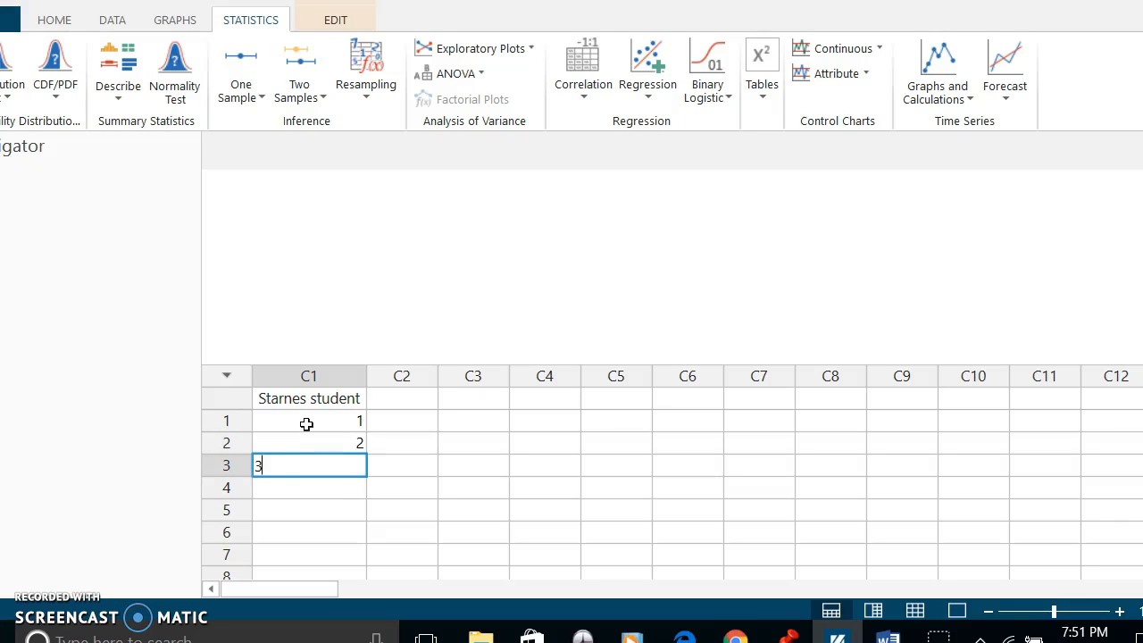
key("Return")
type("4")
key("Return")
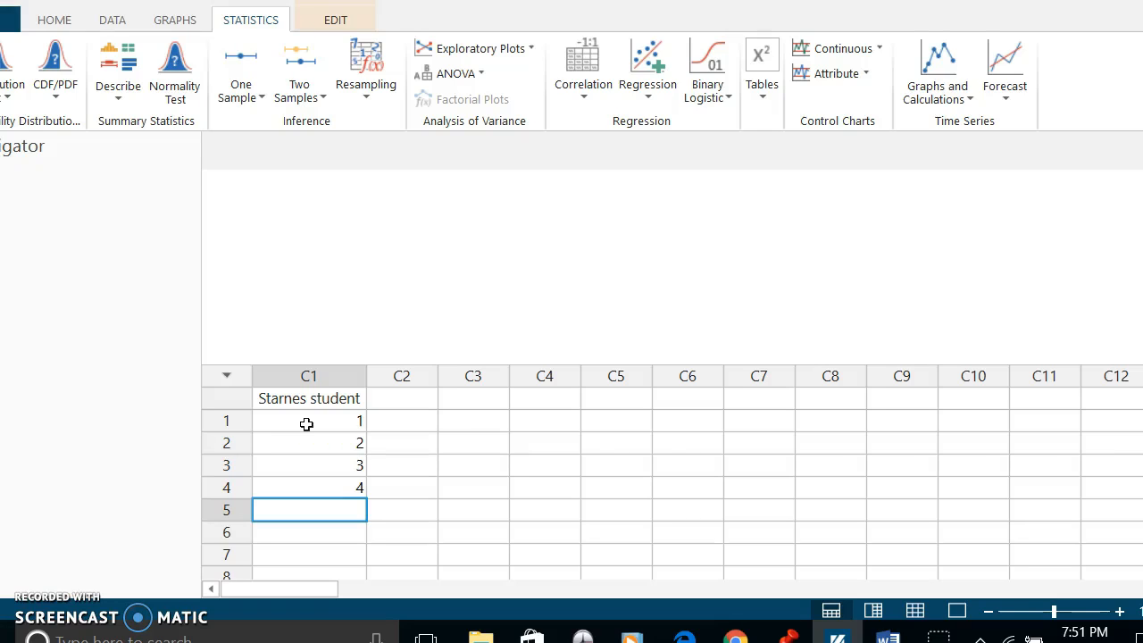
Name column C2 with the same surname as C1 followed by "GPA".
left_click(324, 434)
left_click(364, 419)
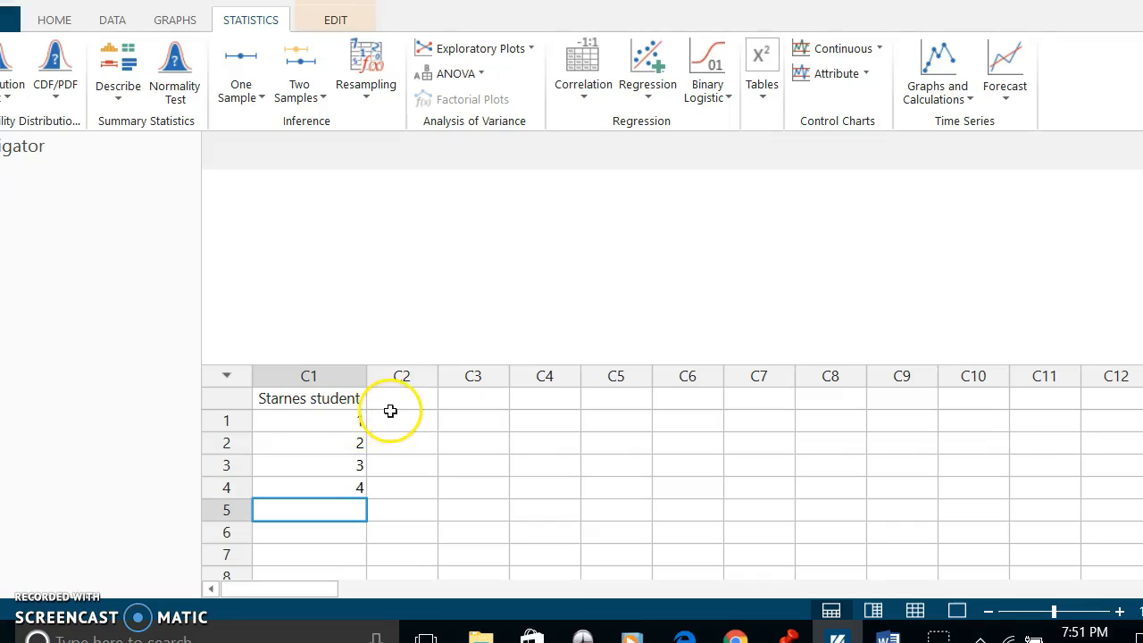
left_click(414, 397)
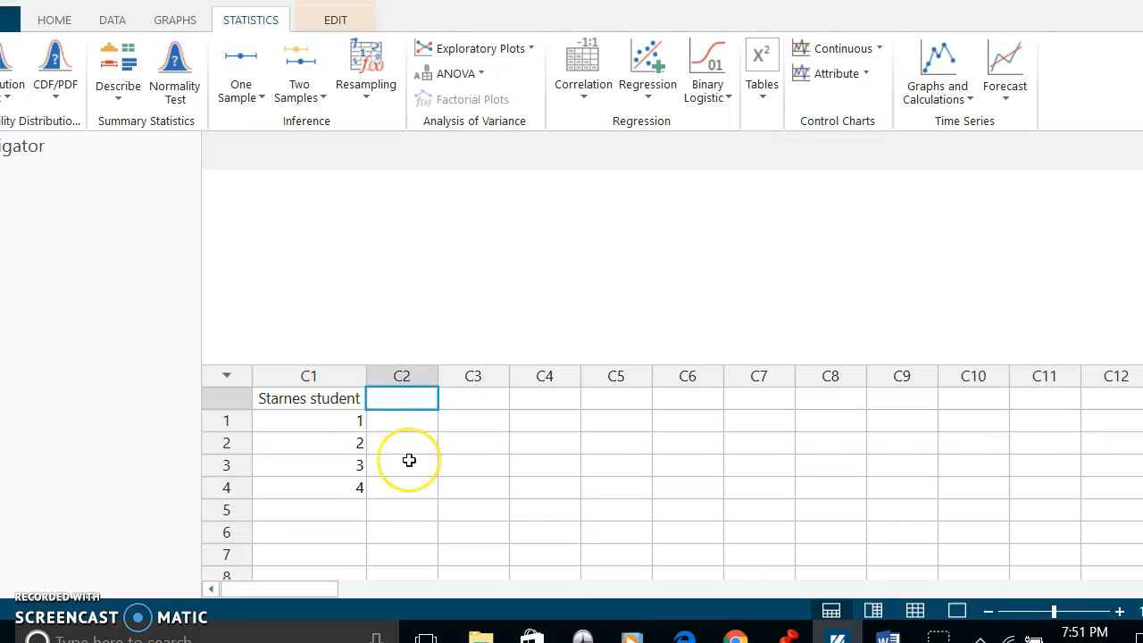
type("Starnes")
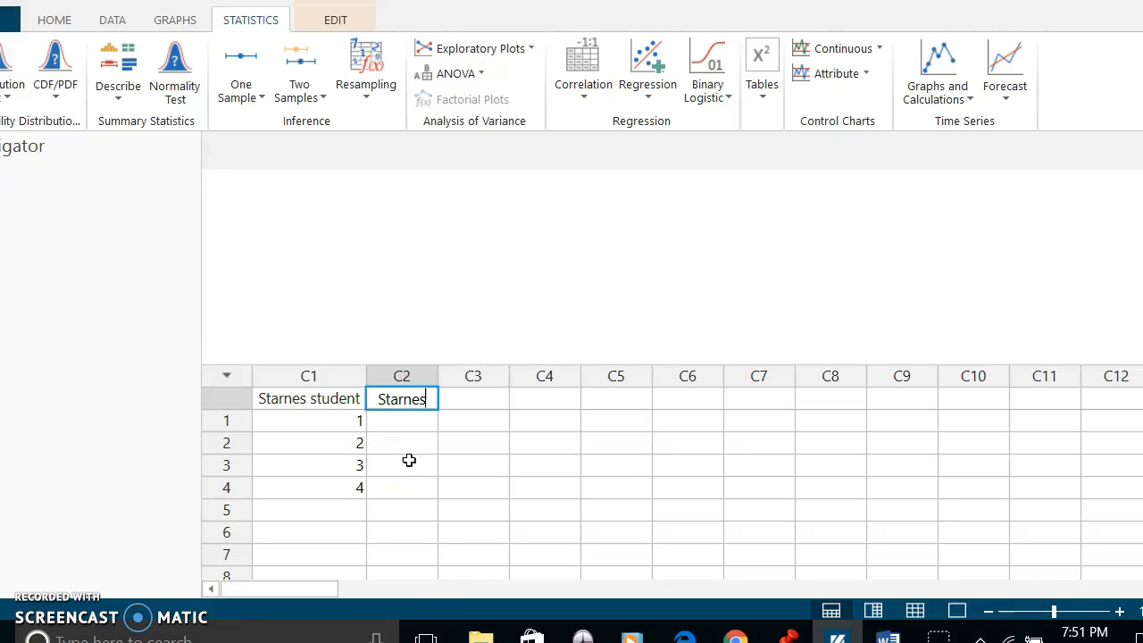
type(" GPA")
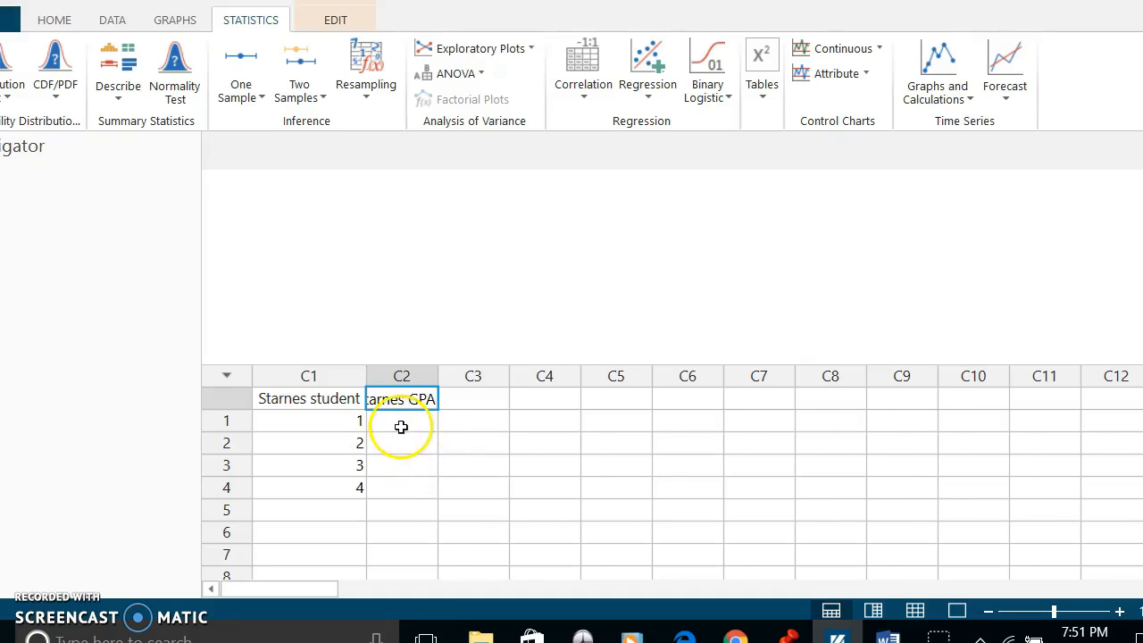
left_click(399, 422)
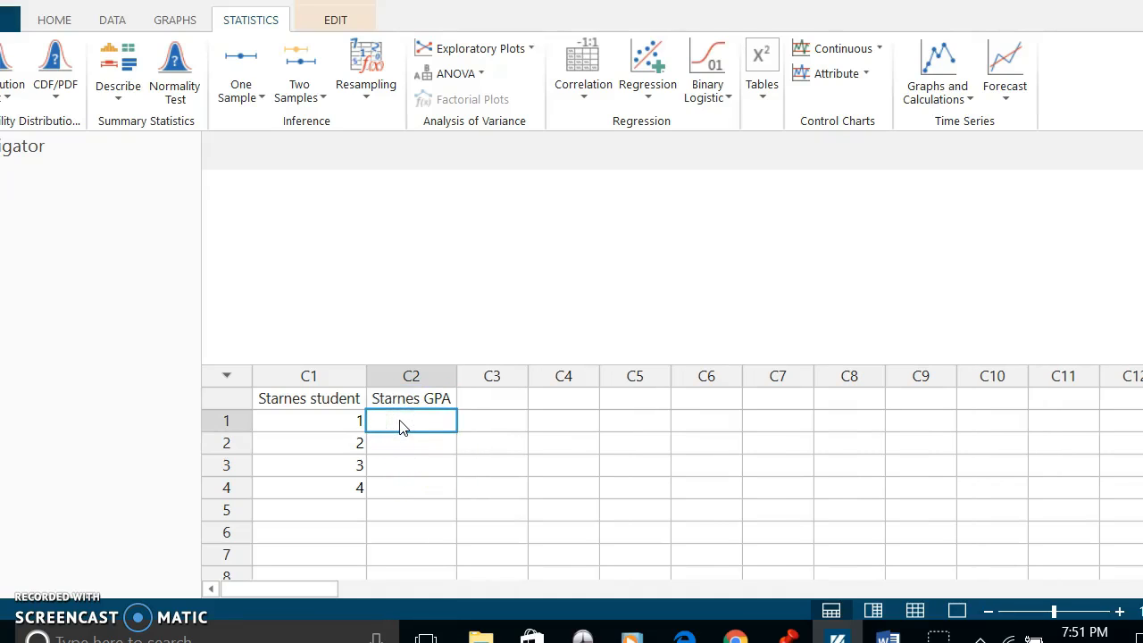
Enter the GPA values 2.9, 2.86, 2.6 and 3.6 in rows 1 to 4 of column C2.
type("2.9")
key("Return")
type("2.86")
key("Return")
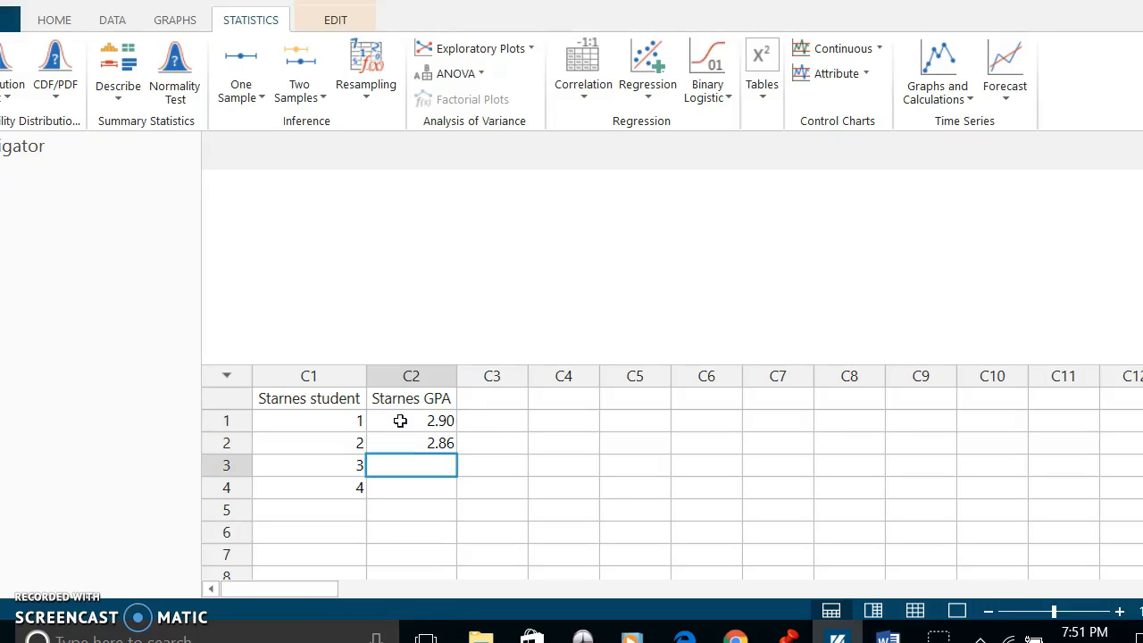
type("2.6")
key("Return")
type("3.9")
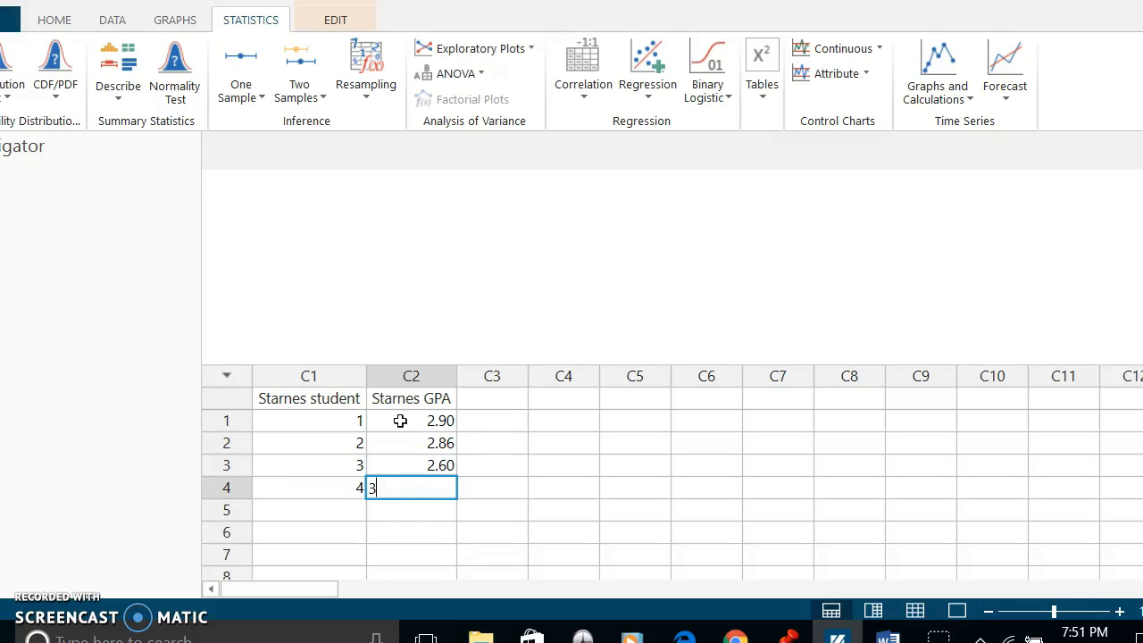
key("BackSpace")
type("6")
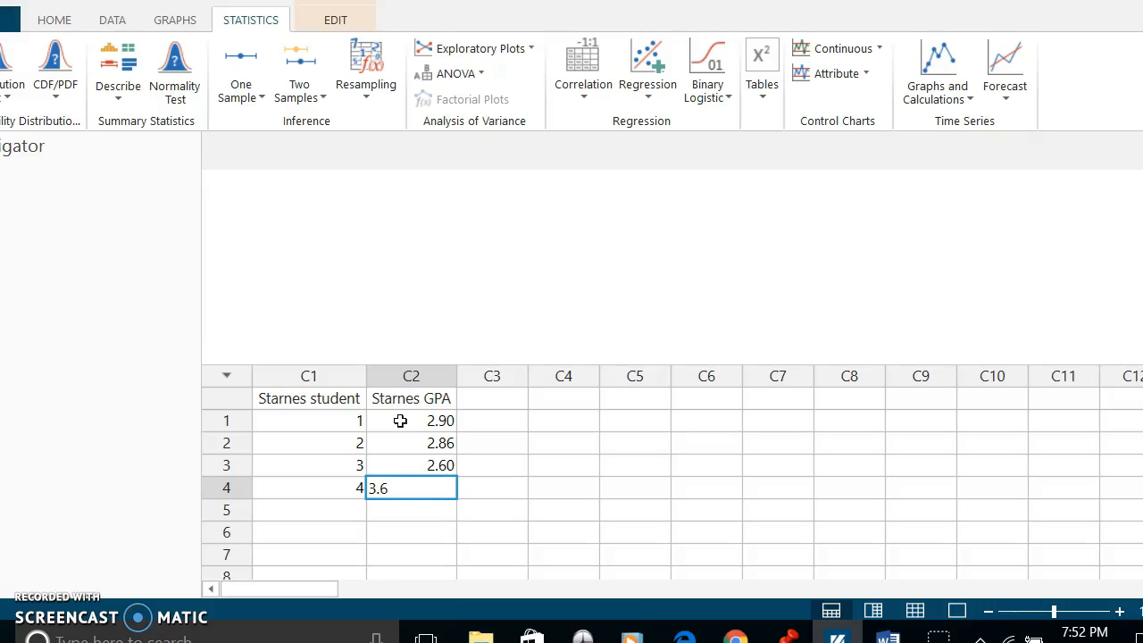
left_click(539, 487)
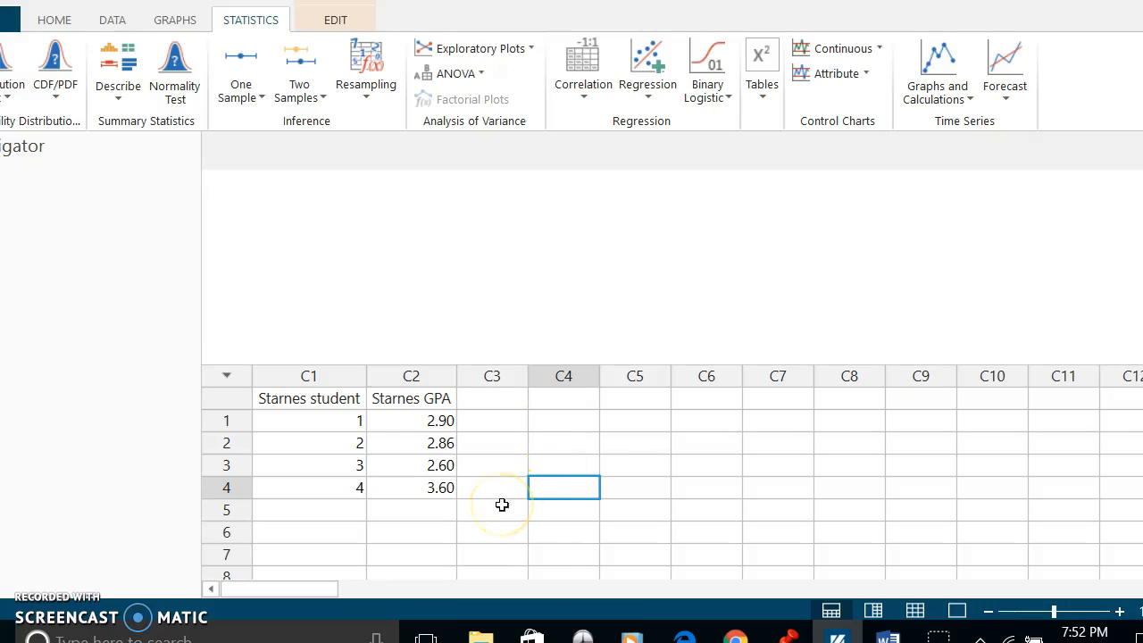
Name column C3 with the same surname as C1 followed by "SAT".
left_click(503, 400)
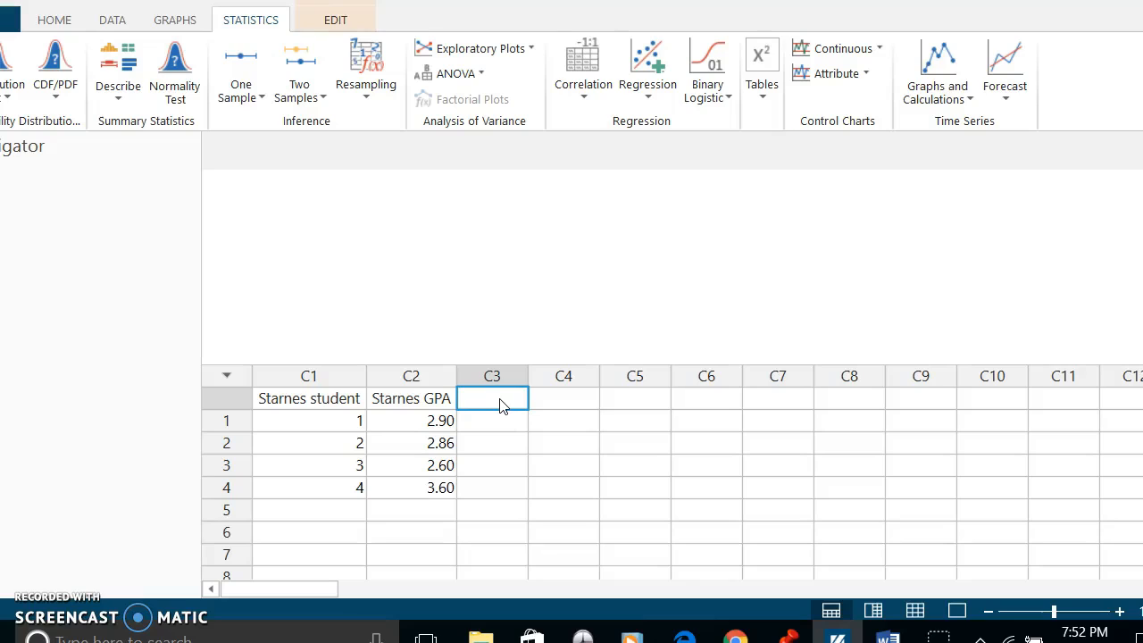
type("St")
type("arnes")
type(" SAT")
left_click(500, 417)
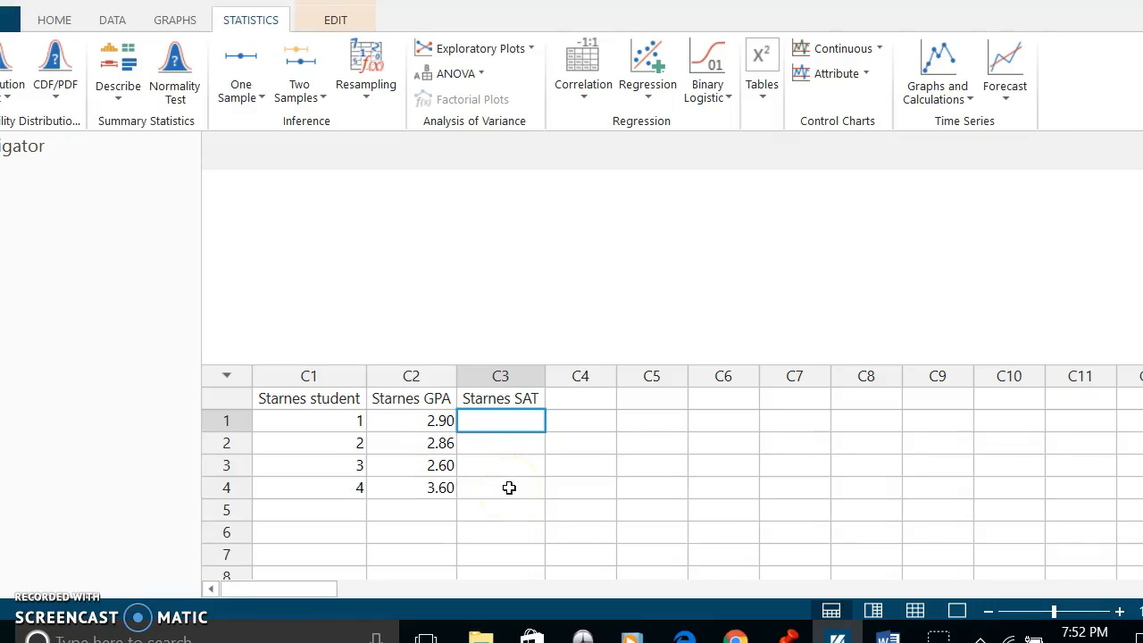
Enter the SAT scores 670, 520, 570 and 710 in rows 1 to 4 of column C3.
type("670")
key("Return")
type("520")
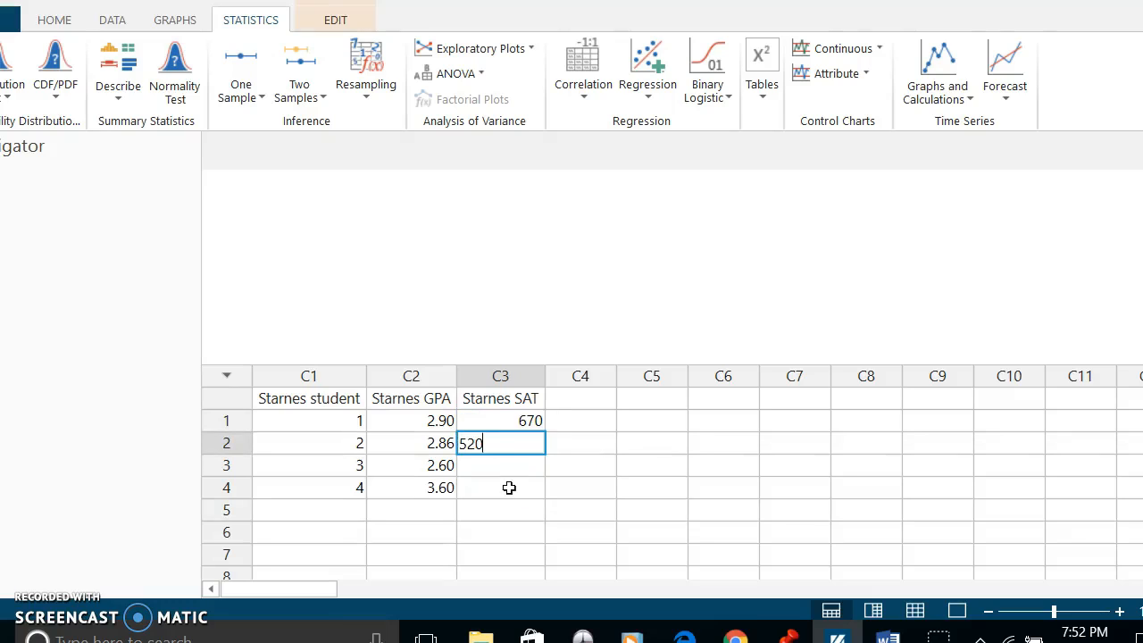
key("Return")
type("570")
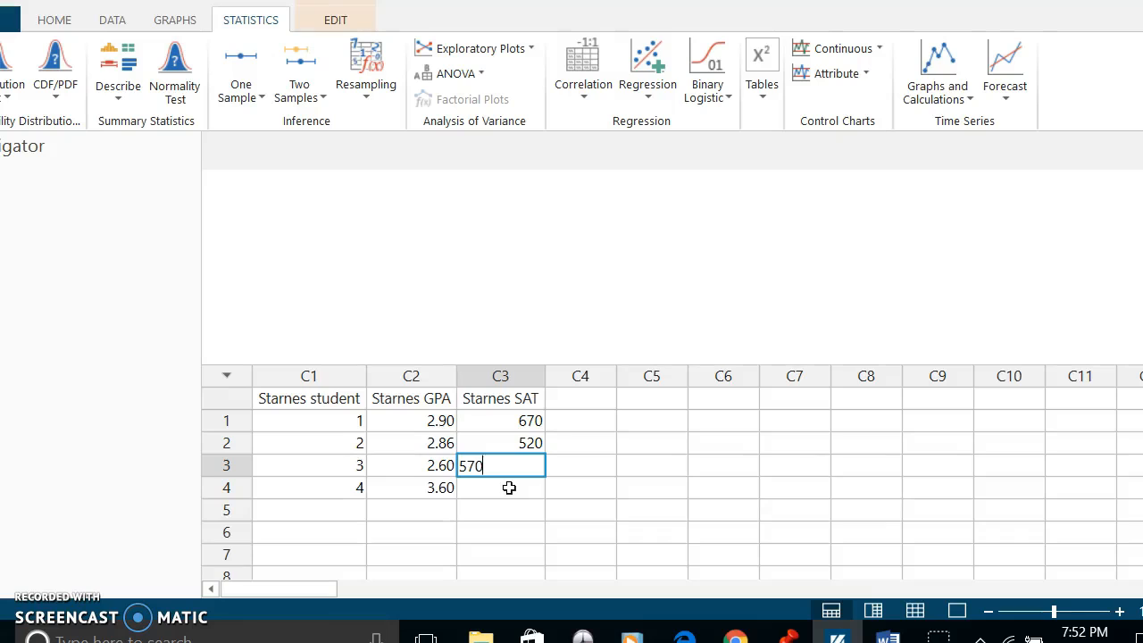
key("Return")
type("710")
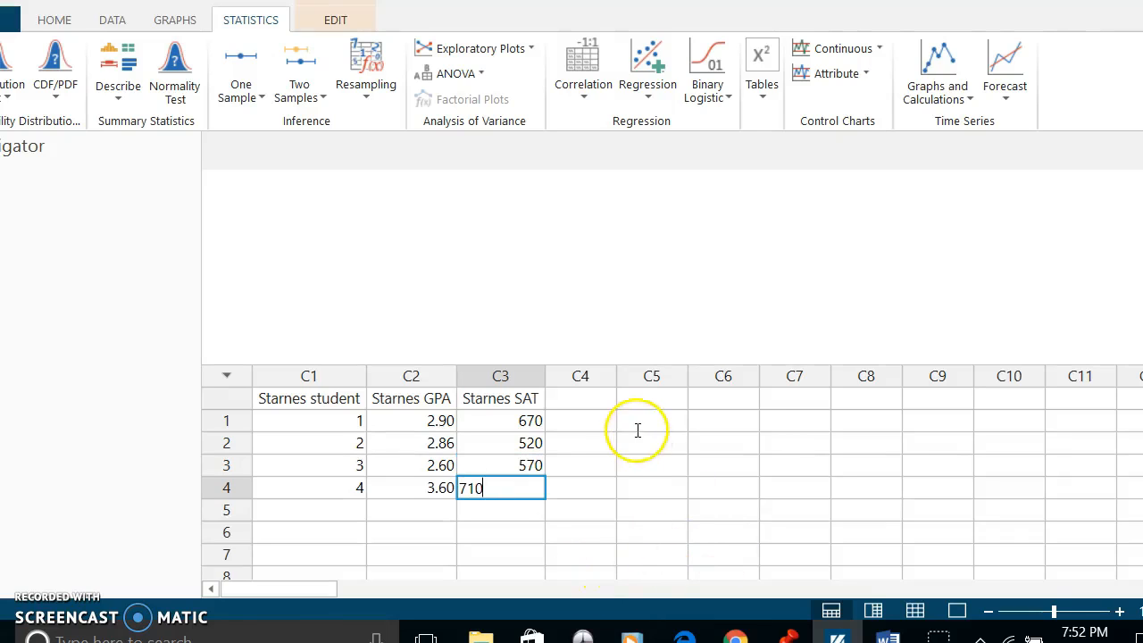
left_click(579, 439)
Name column C4 with the second teacher's surname followed by "student".
left_click(567, 398)
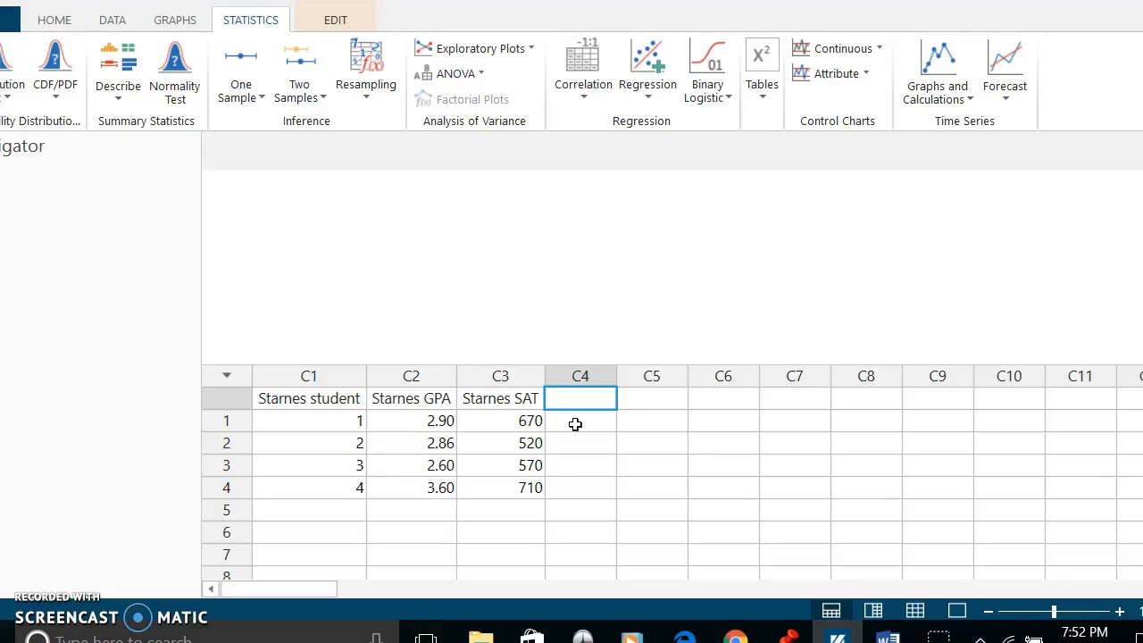
type("McGr")
type("ail stude")
type("nt")
left_click(576, 428)
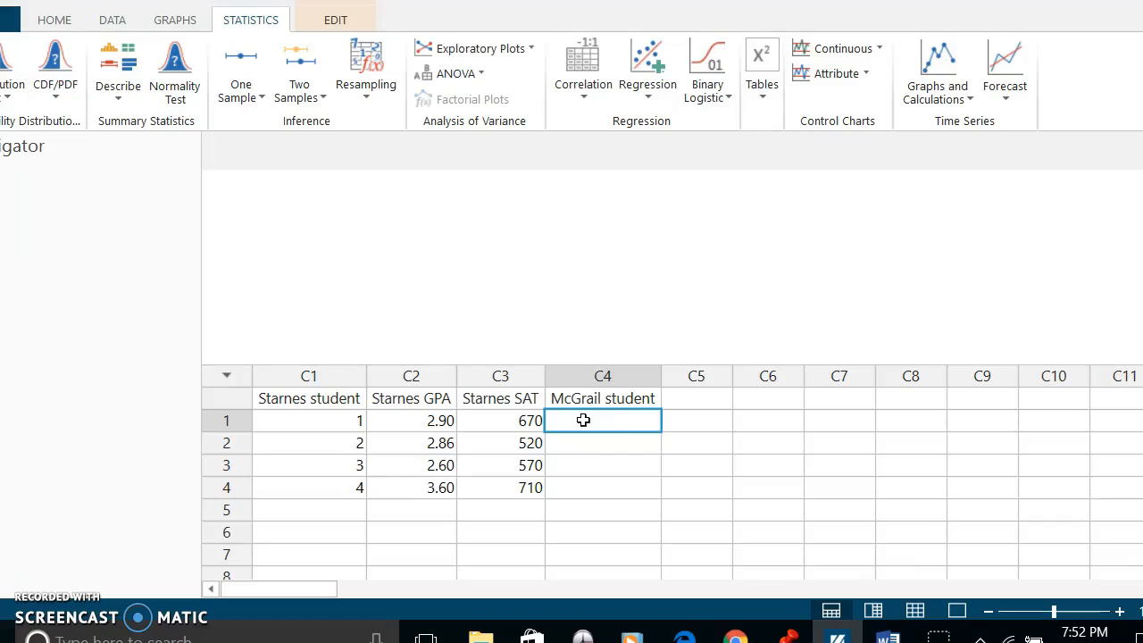
Enter the student numbers 16, 17, 18 and 19 in rows 1 to 4 of column C4.
type("16")
key("Return")
type("17")
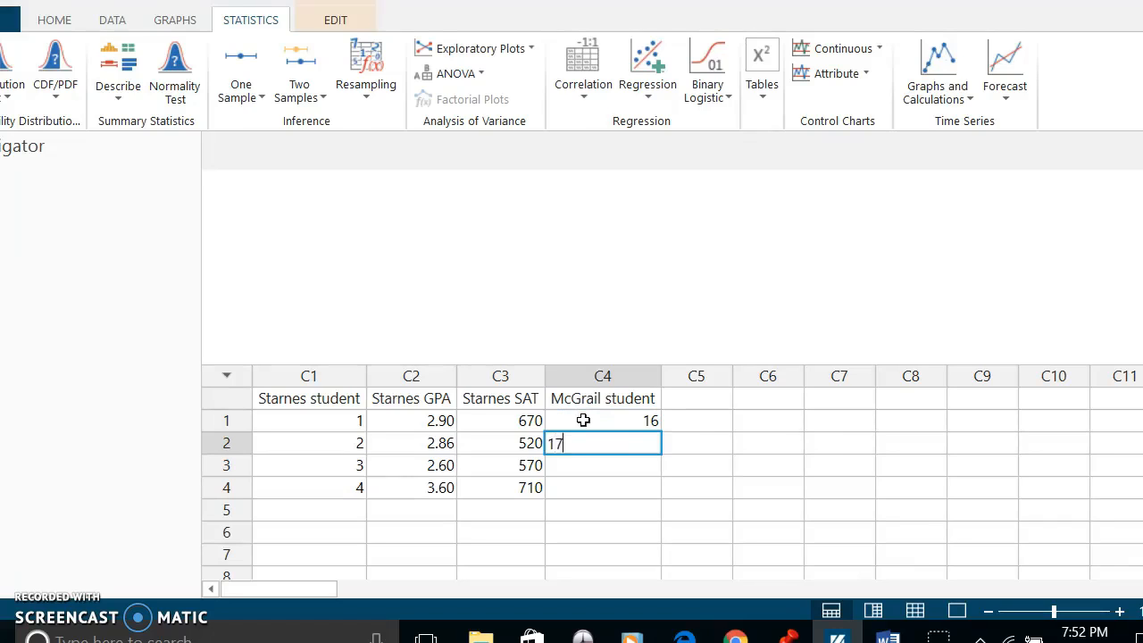
key("Return")
type("18")
key("Return")
type("1")
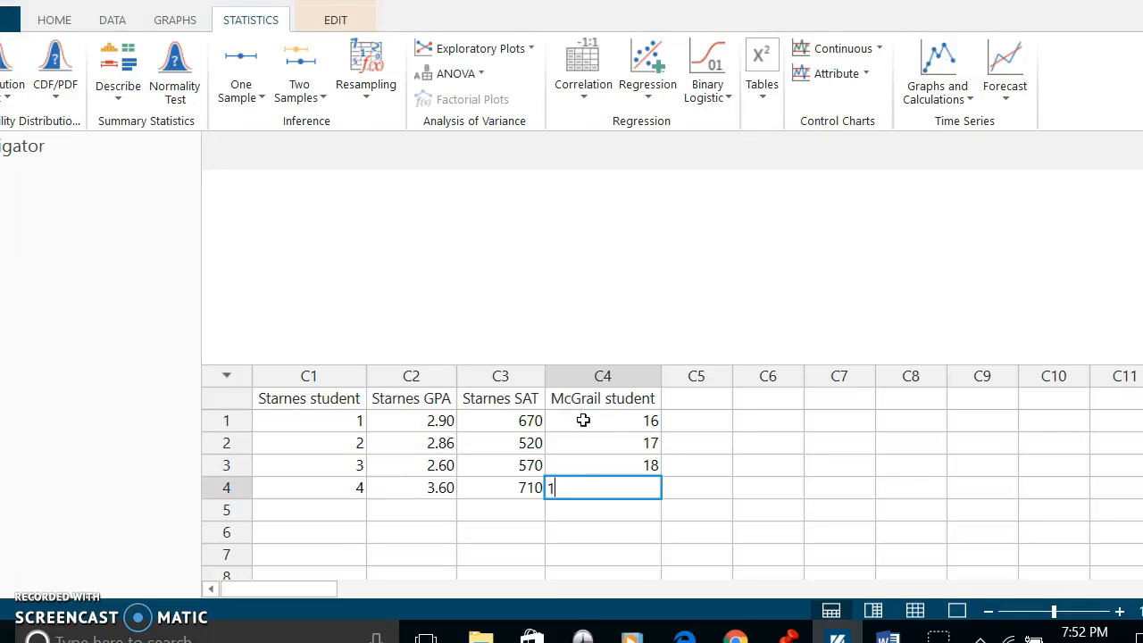
type("9")
key("Return")
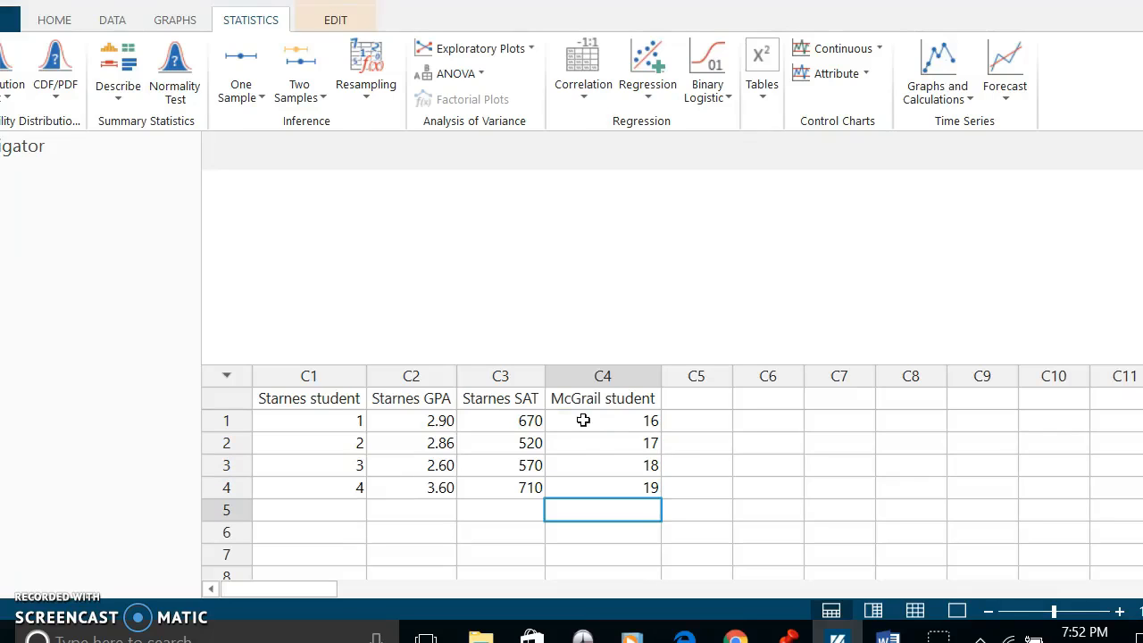
Name column C5 with the same surname as C4 followed by "GPA".
left_click(695, 399)
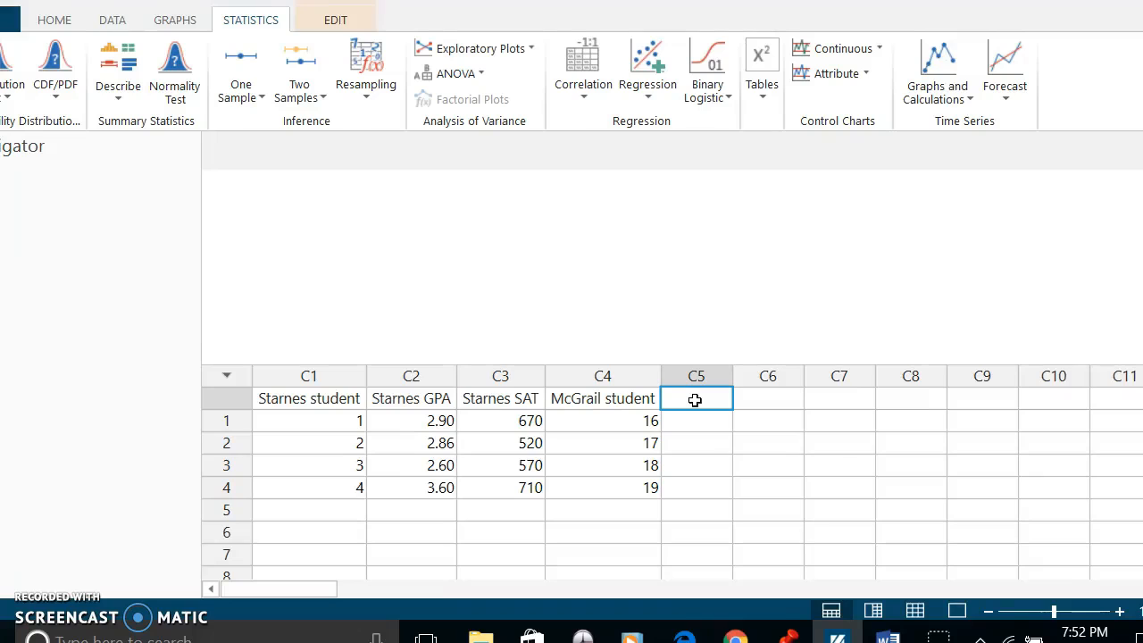
type("Mc")
type("Grail")
type(" GP")
type("A")
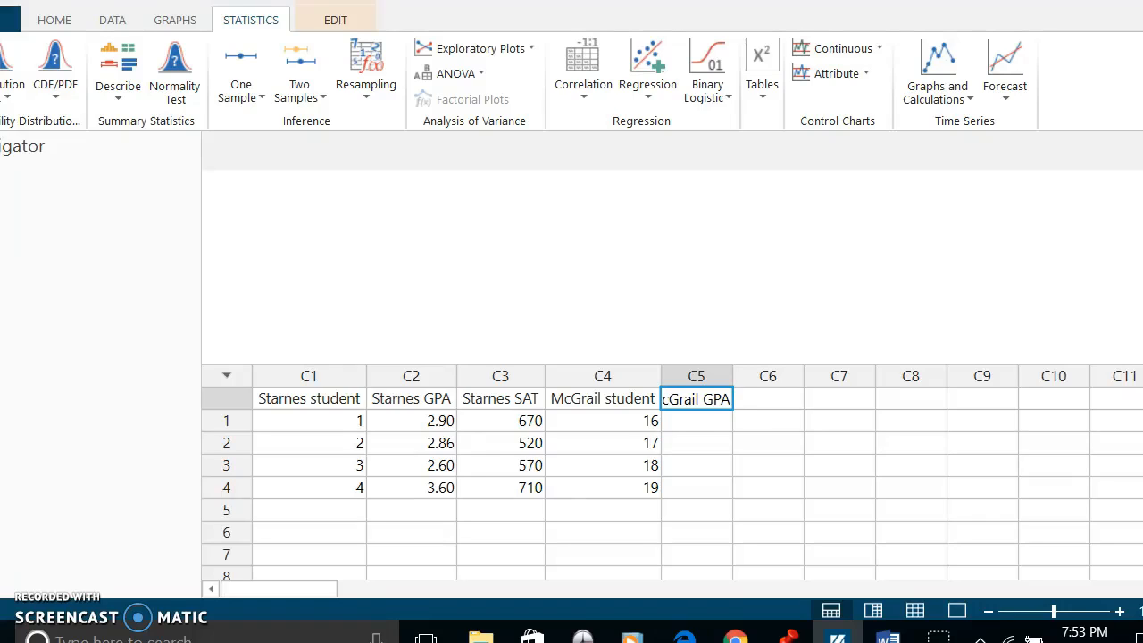
Enter the GPA values 2.9, 3.3, 3.98 and 2.9 in rows 1 to 4 of column C5.
left_click(698, 415)
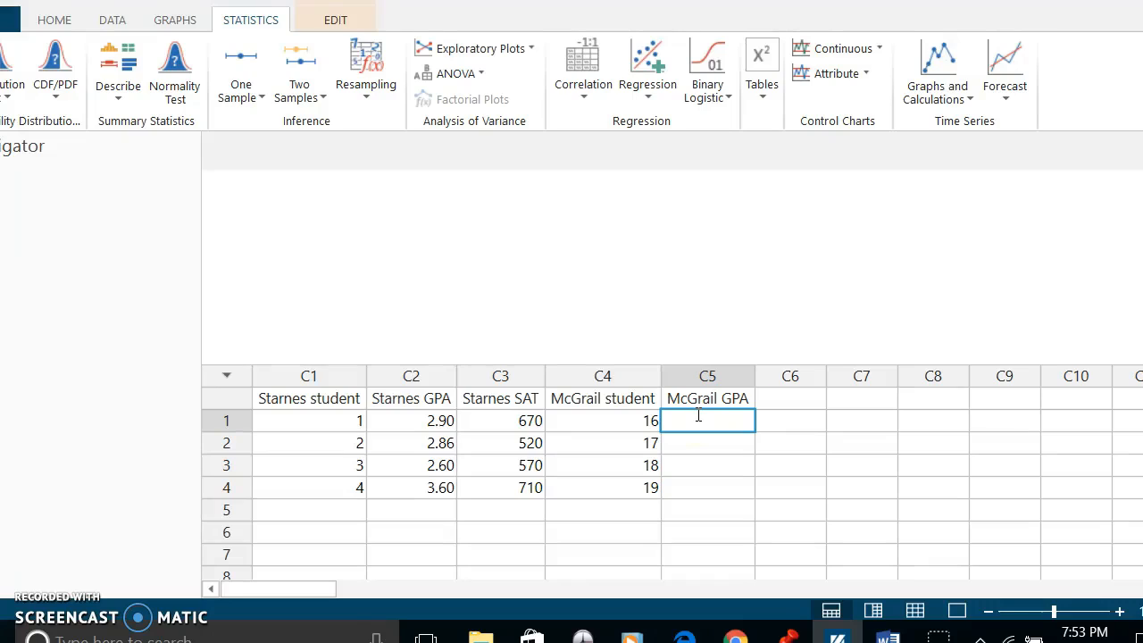
type("2.9")
key("Return")
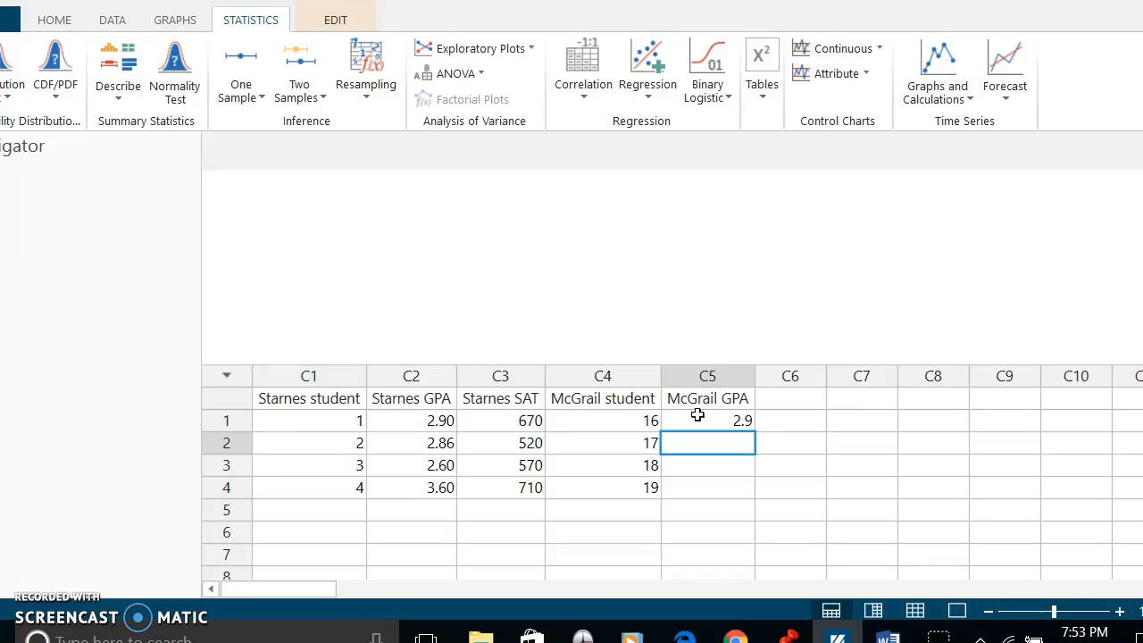
type("3.3")
key("Return")
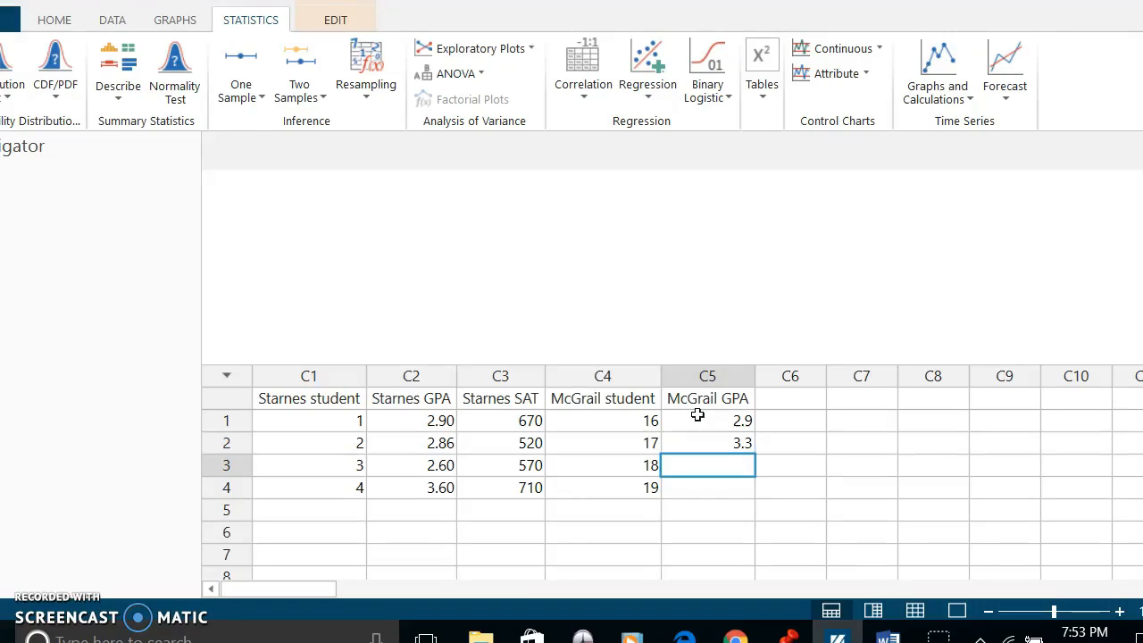
type("3.98")
key("Return")
type("3.")
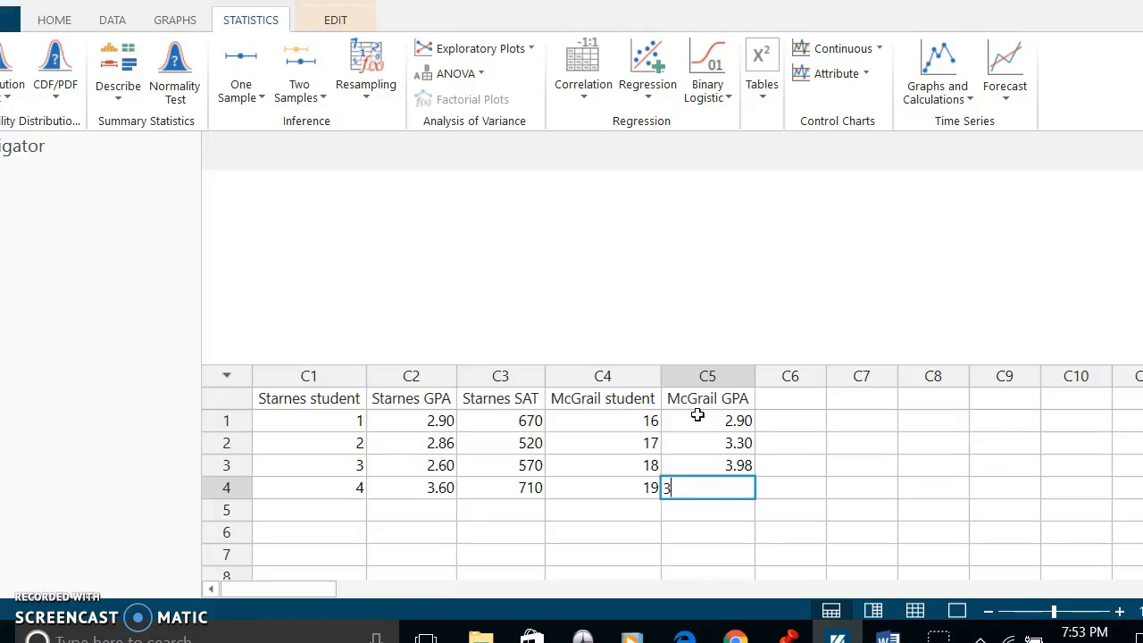
type("9")
key("BackSpace")
key("BackSpace")
key("BackSpace")
type("2.9")
Name column C6 with the same surname as C4 followed by "SAT" and enter 620, 590, 650 and 600 in rows 1 to 4.
left_click(797, 400)
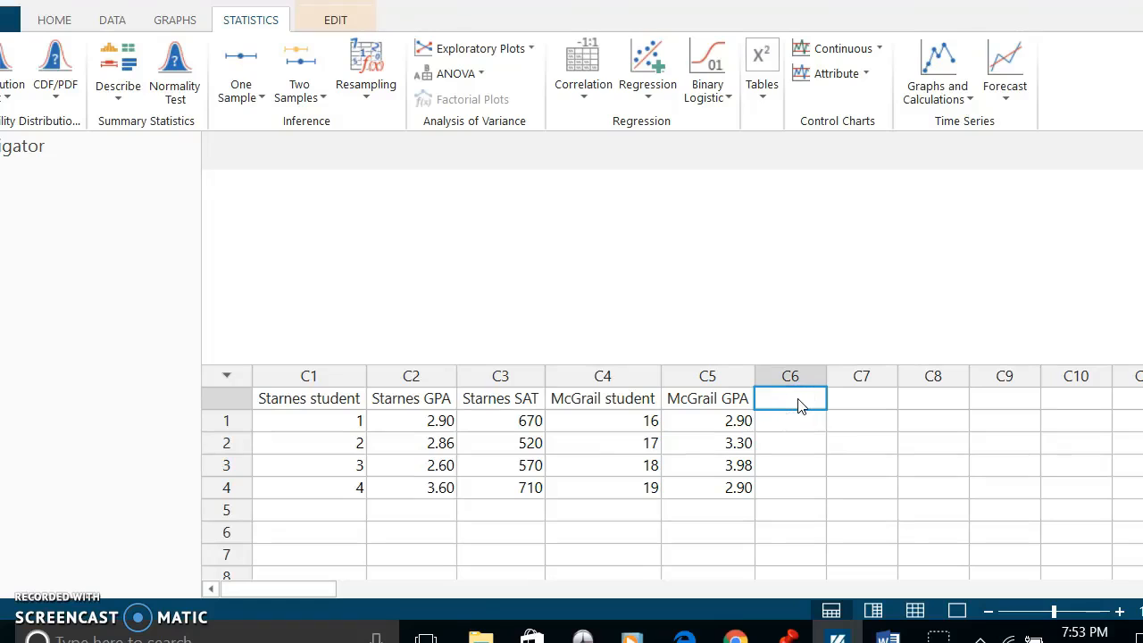
type("McGrail SAT")
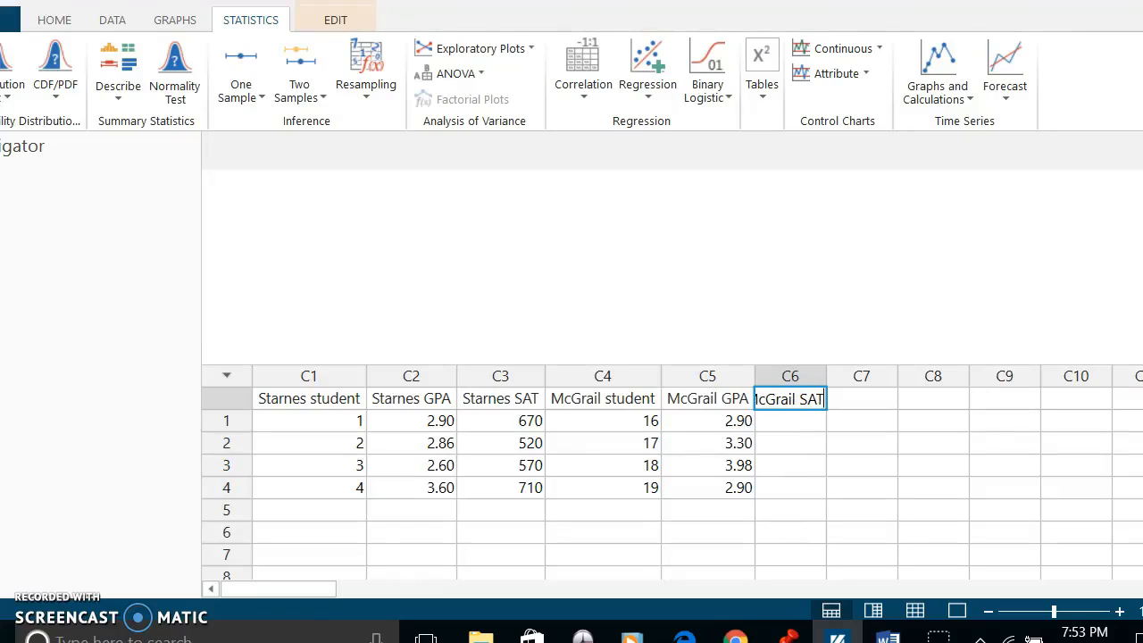
left_click(804, 430)
type("620")
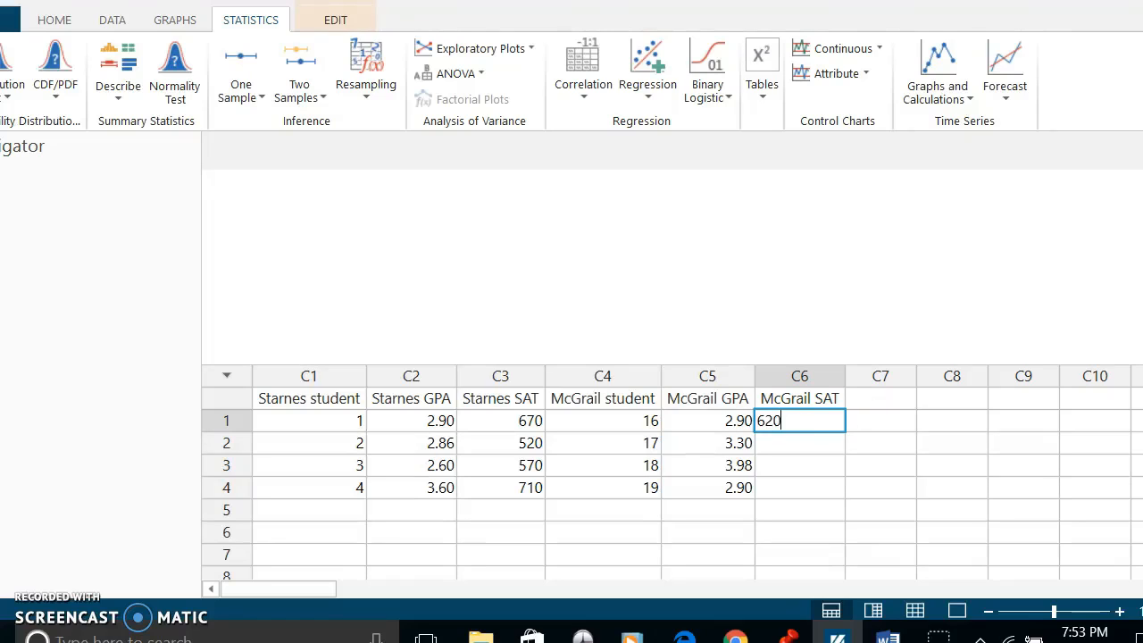
key("Return")
type("590")
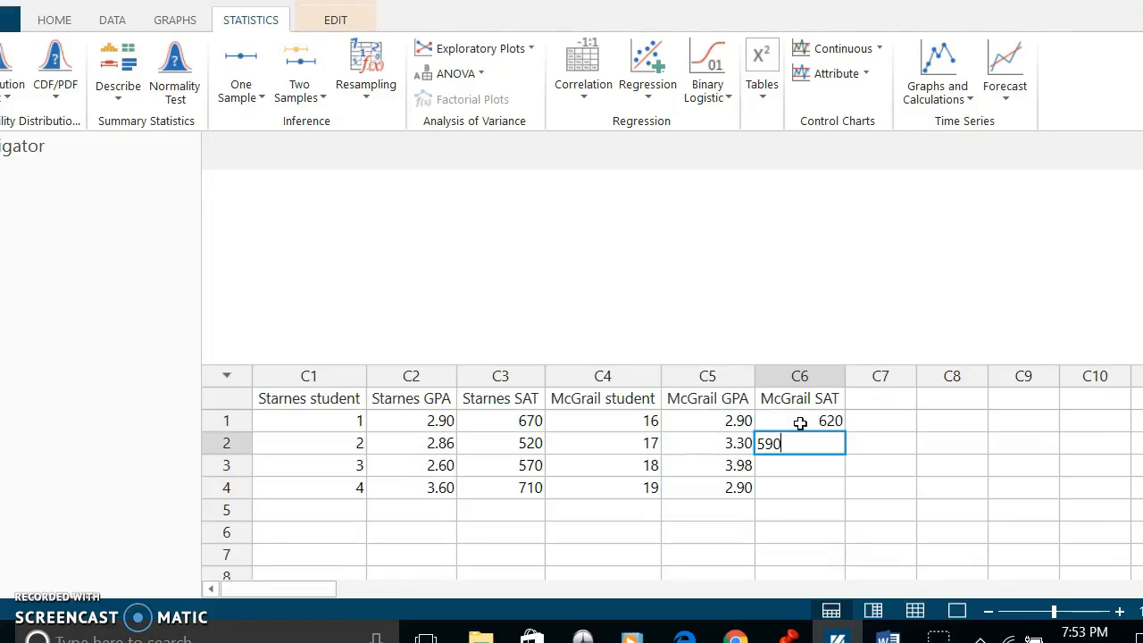
key("Return")
type("650")
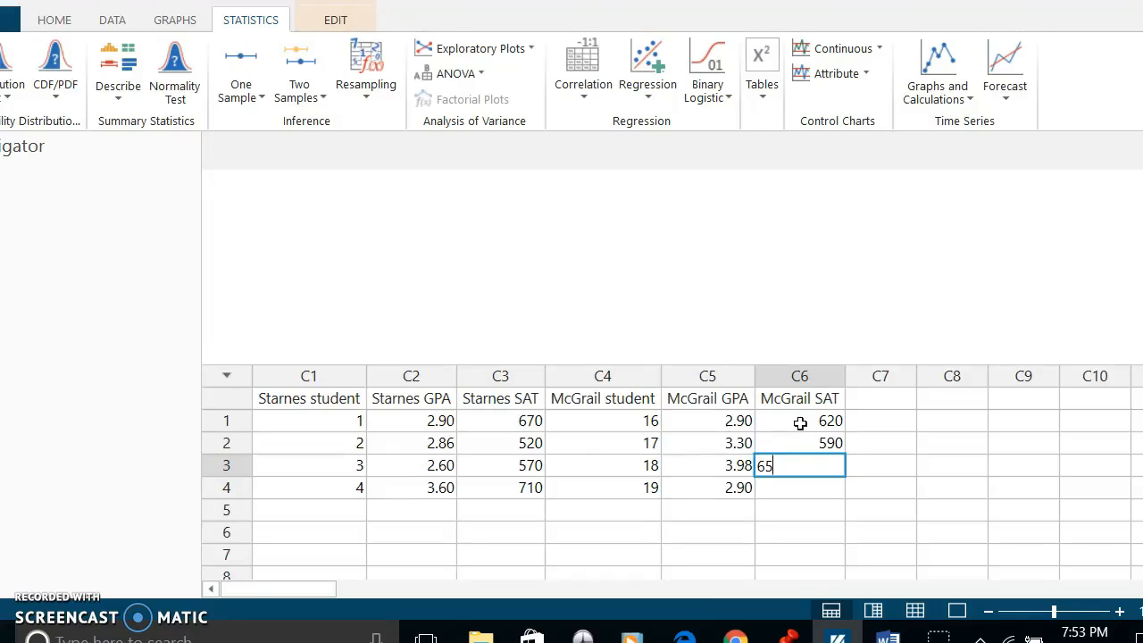
key("Return")
type("600")
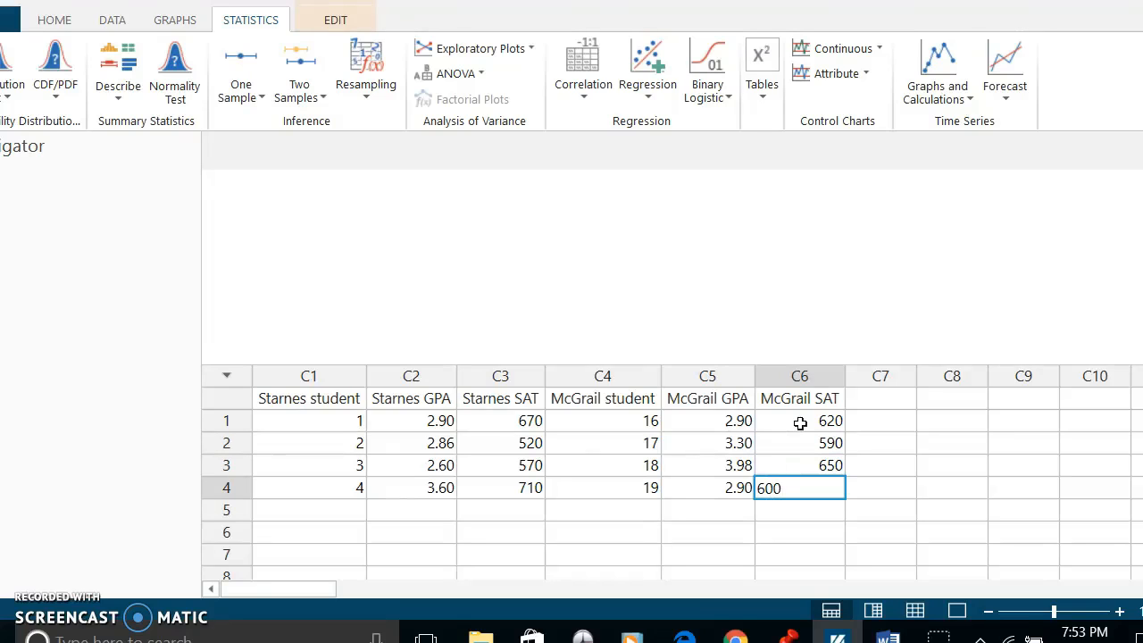
key("Return")
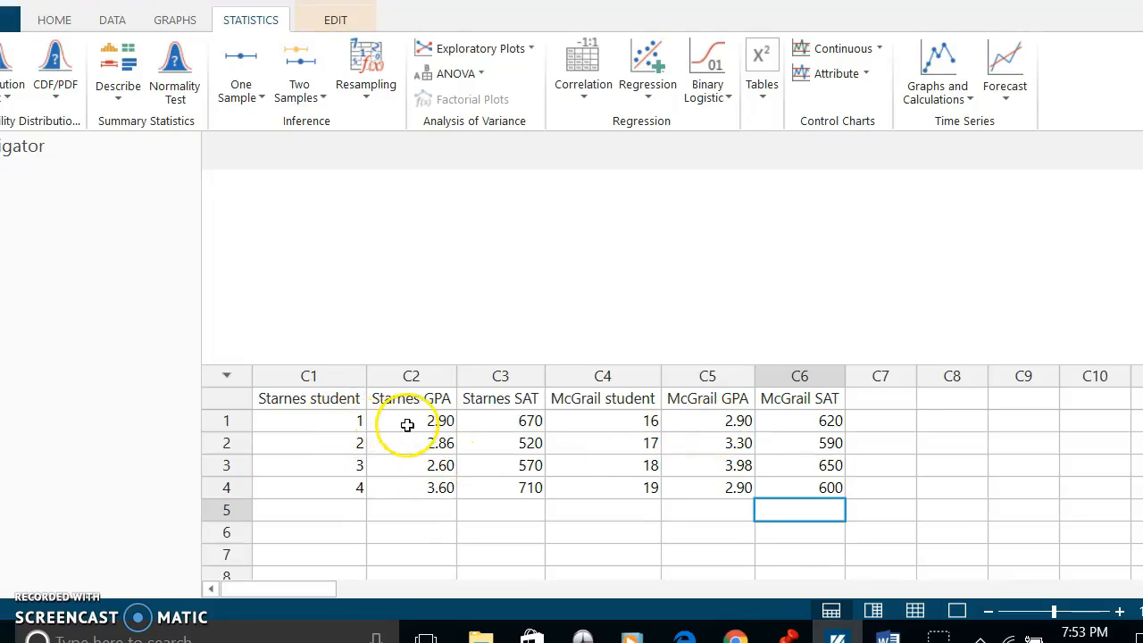
left_click_drag(332, 425, 530, 421)
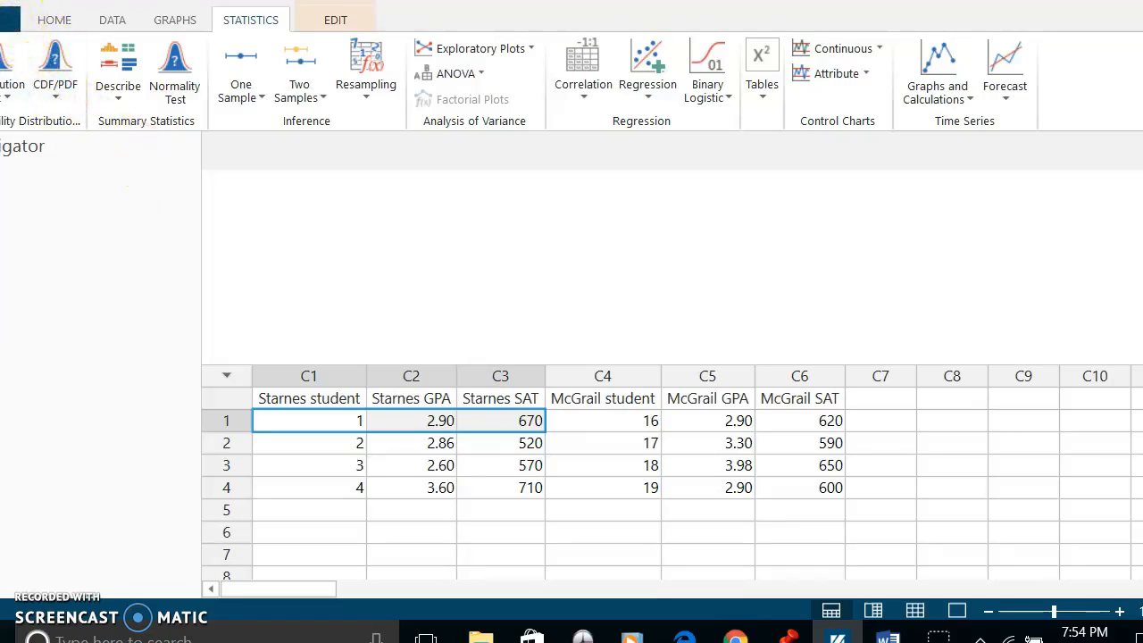
left_click(7, 26)
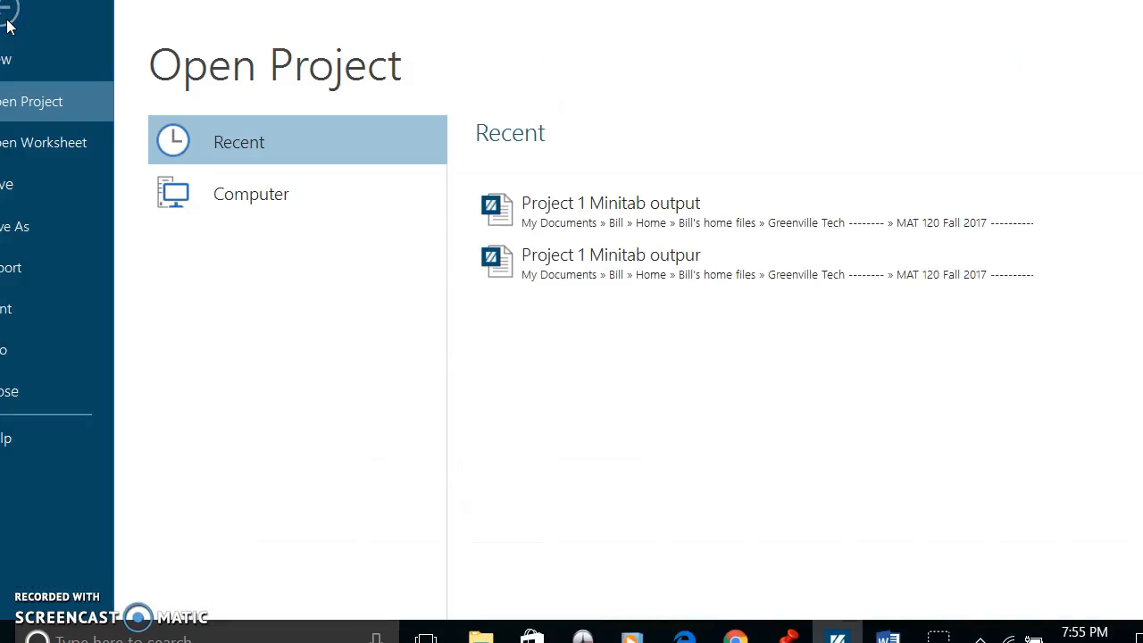
left_click(20, 231)
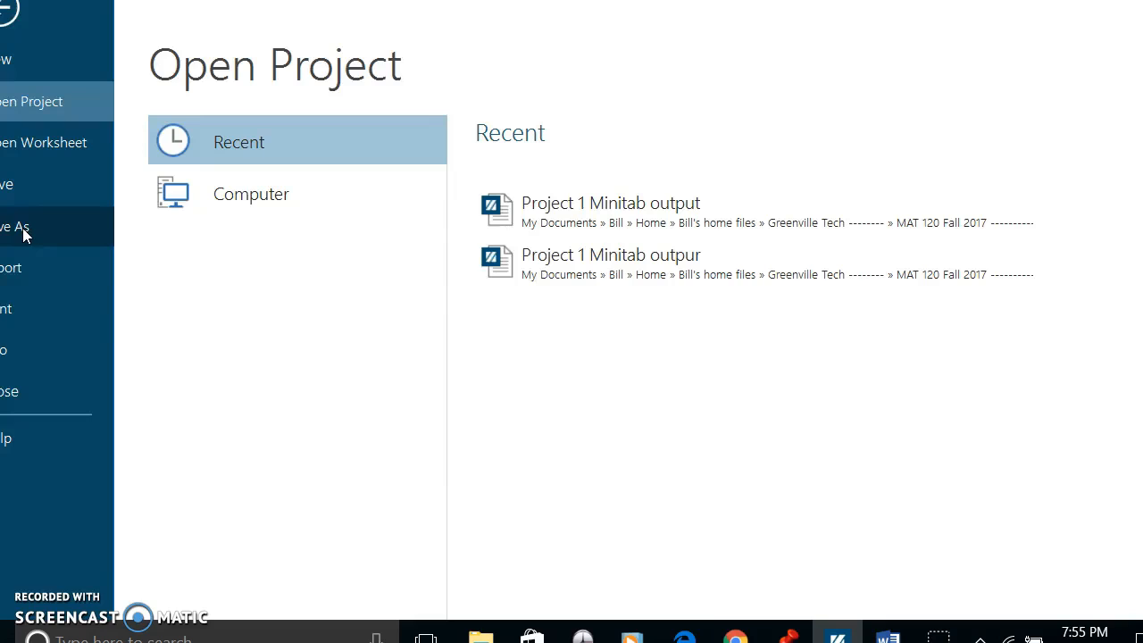
left_click(22, 230)
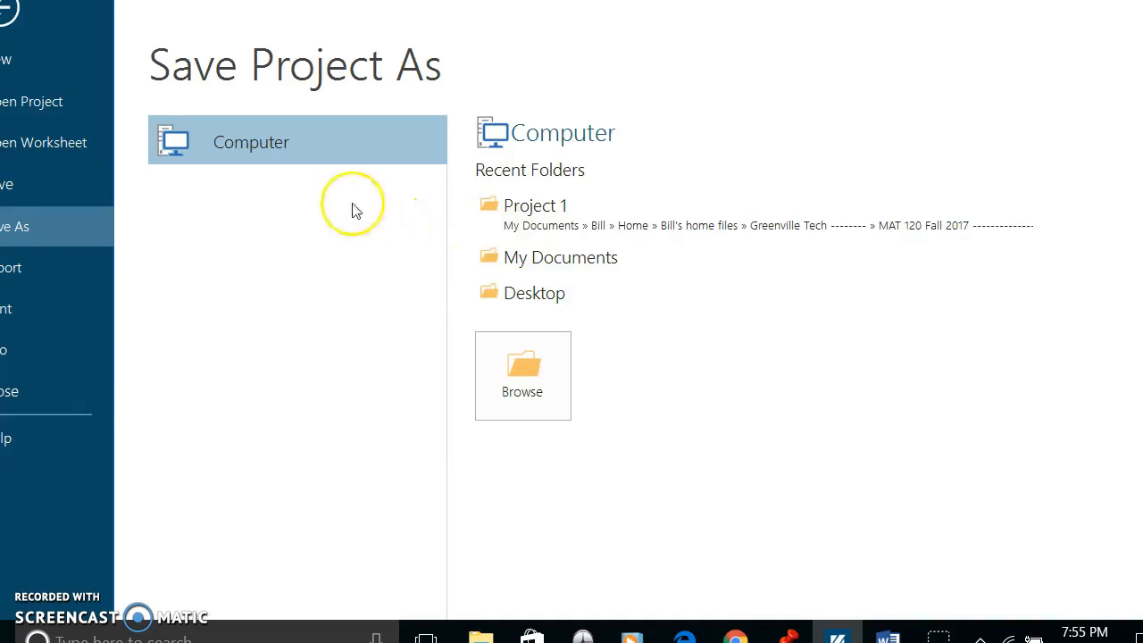
left_click(6, 12)
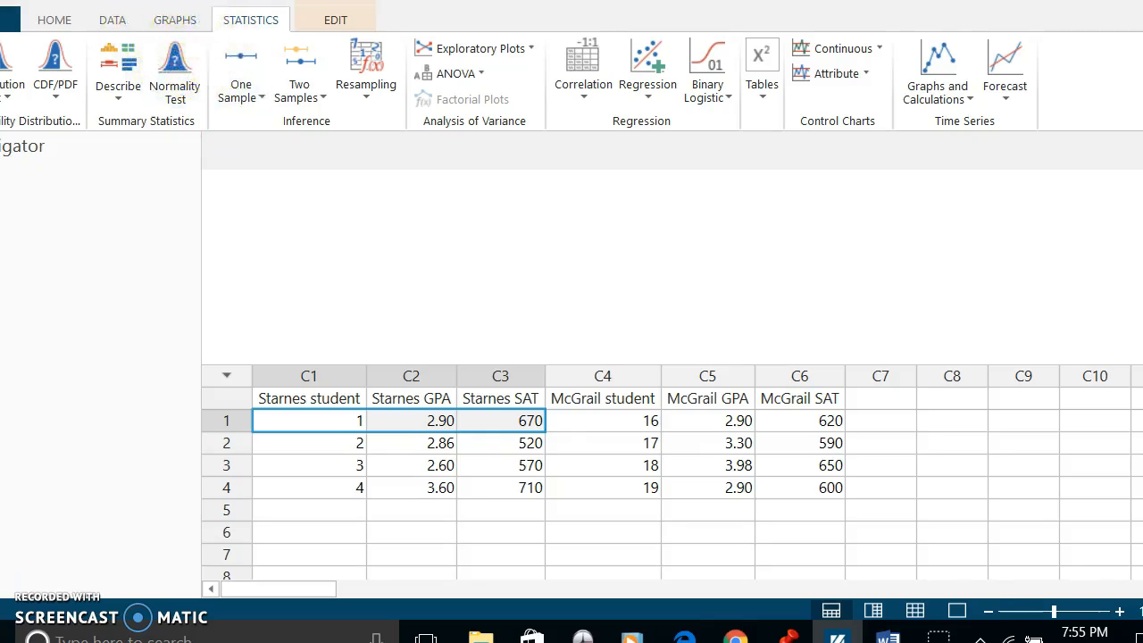
Start a simple dotplot of multiple Y variables.
left_click(175, 20)
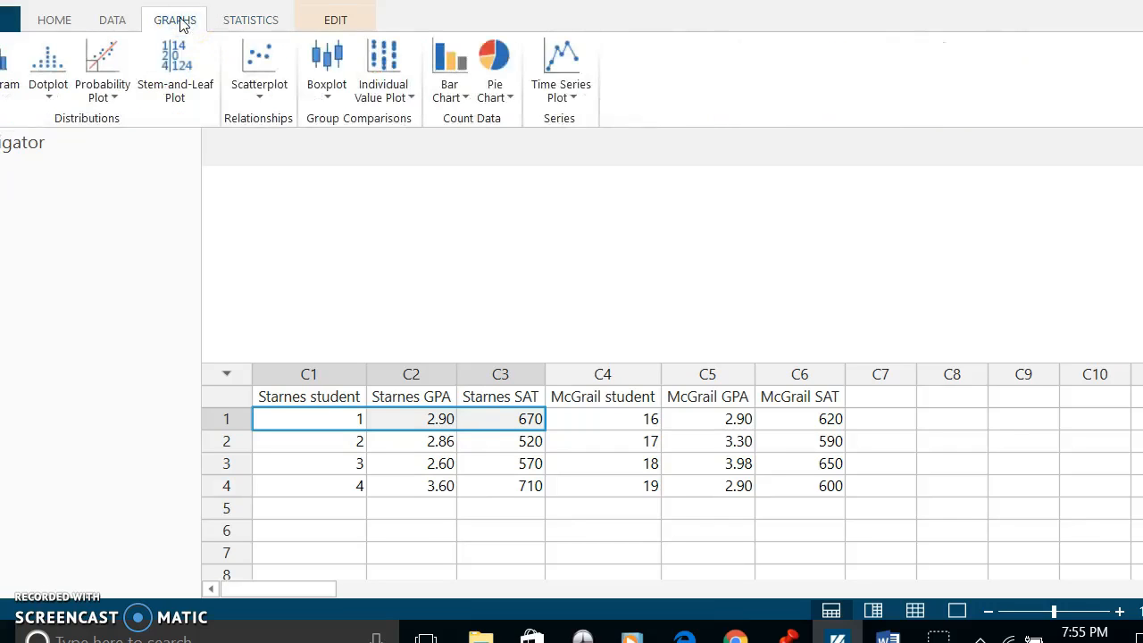
left_click(54, 95)
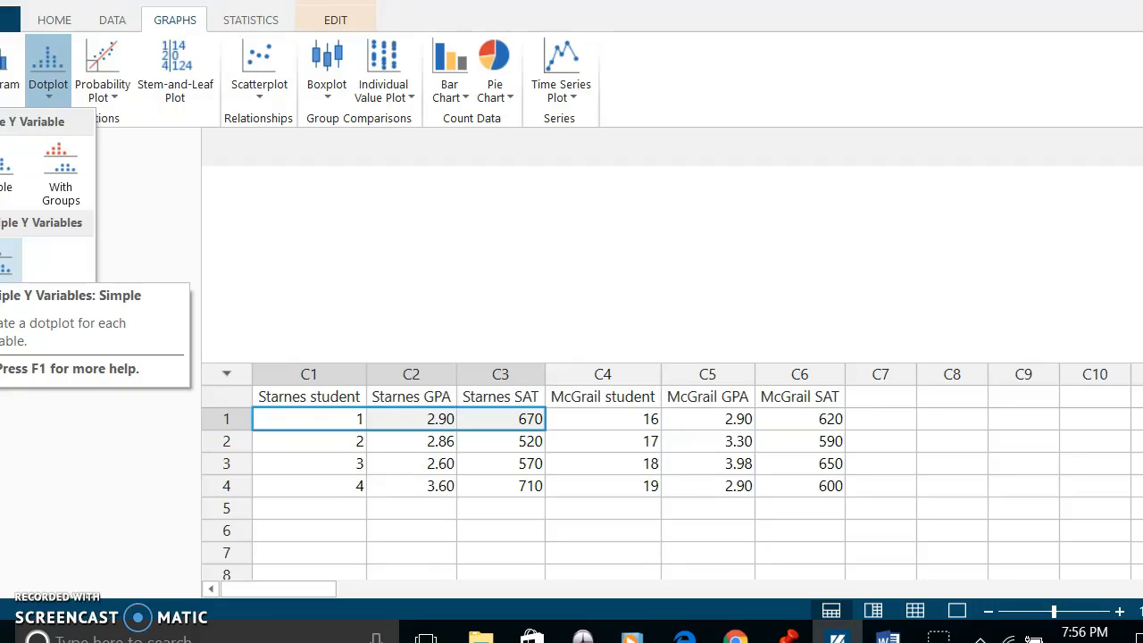
left_click(6, 263)
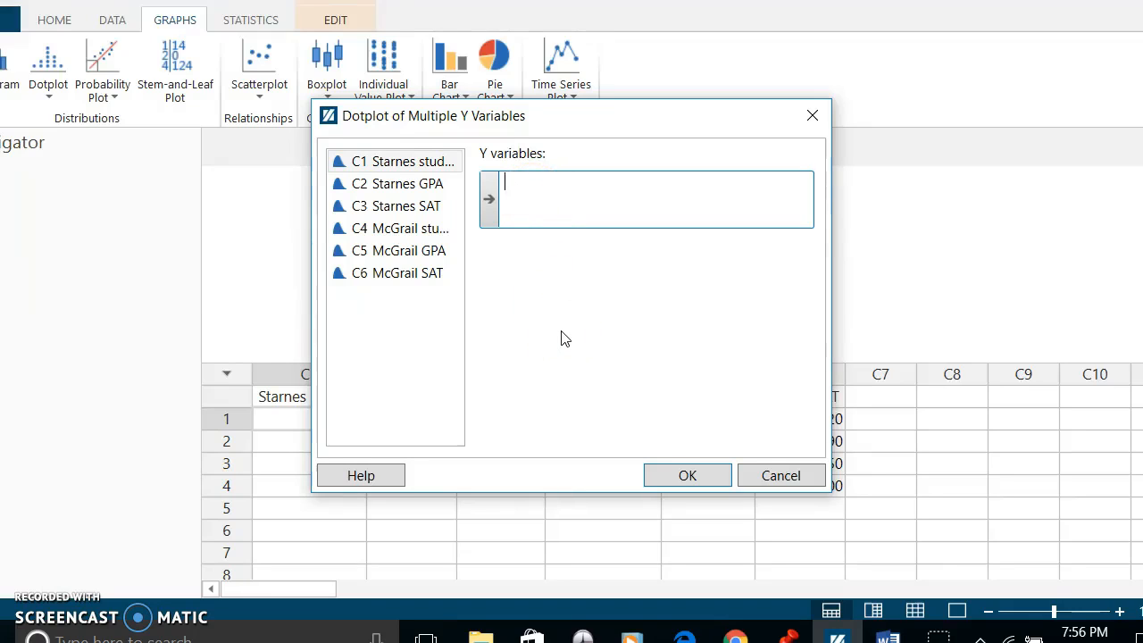
type("ce")
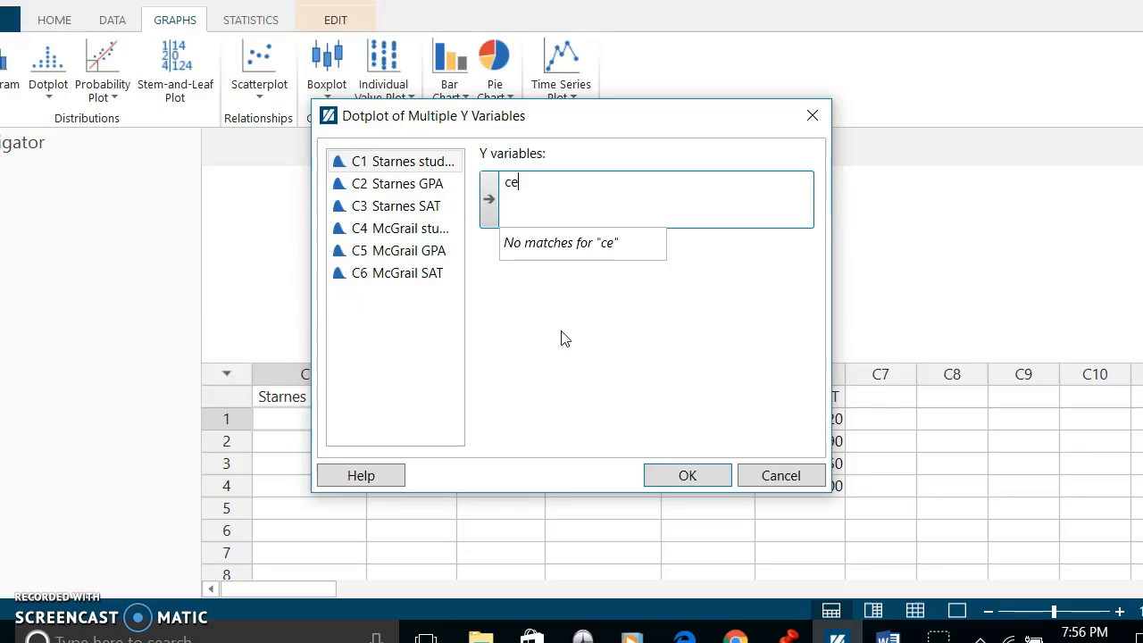
key("BackSpace")
type("2c6")
key("BackSpace")
key("BackSpace")
key("BackSpace")
key("BackSpace")
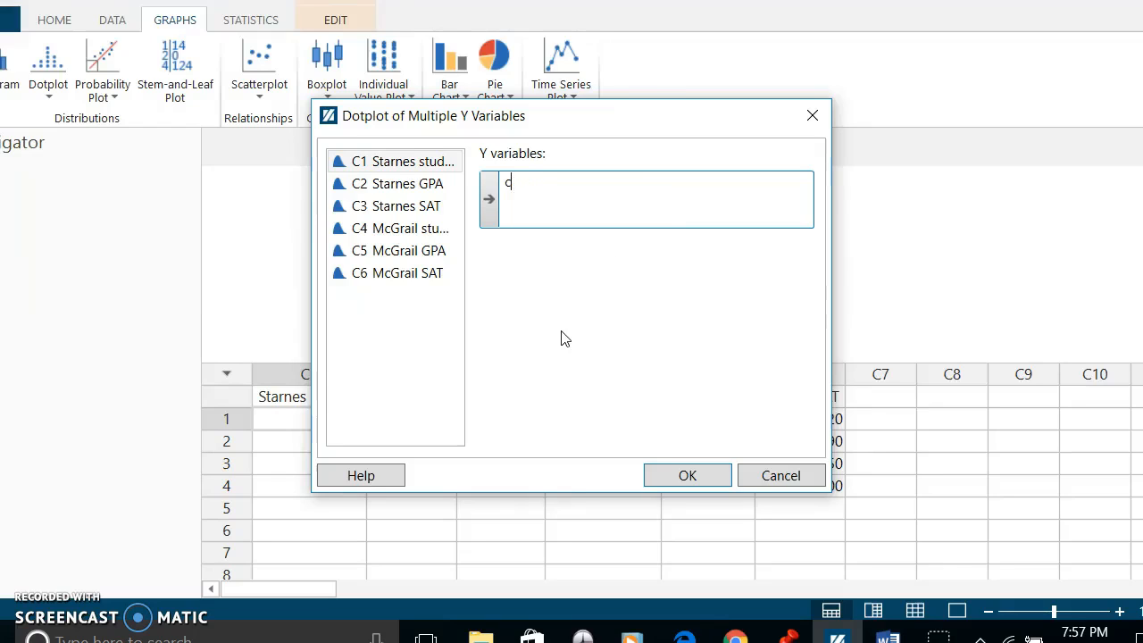
Add the two GPA columns, C2 and C5, as the Y variables and create the dotplot.
left_click(399, 184)
left_click(507, 207)
left_click(492, 203)
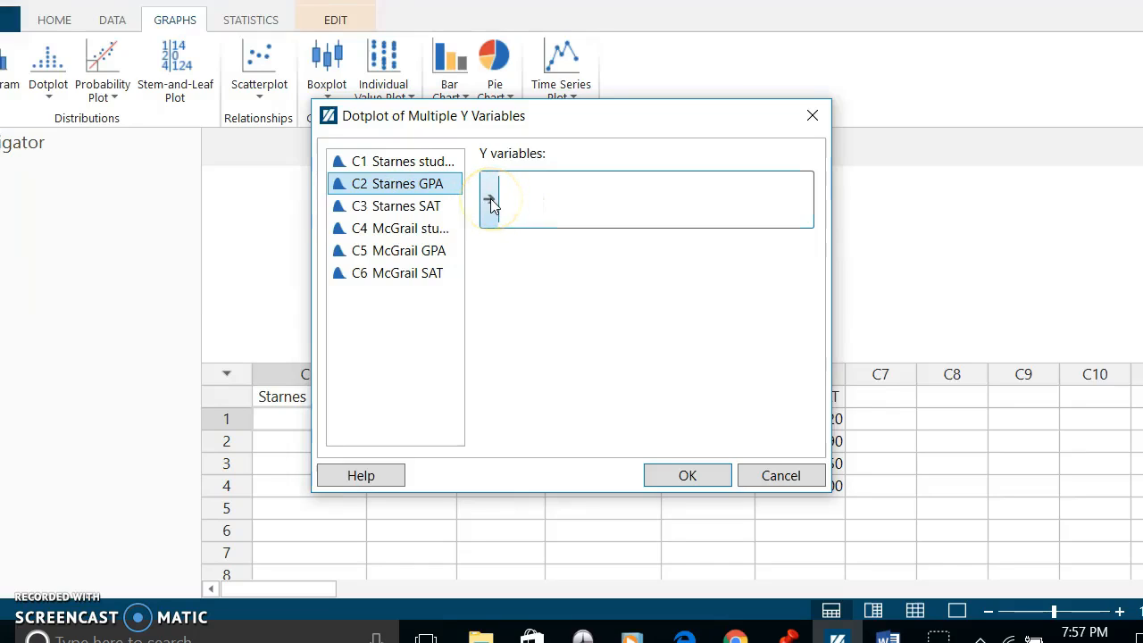
left_click(490, 204)
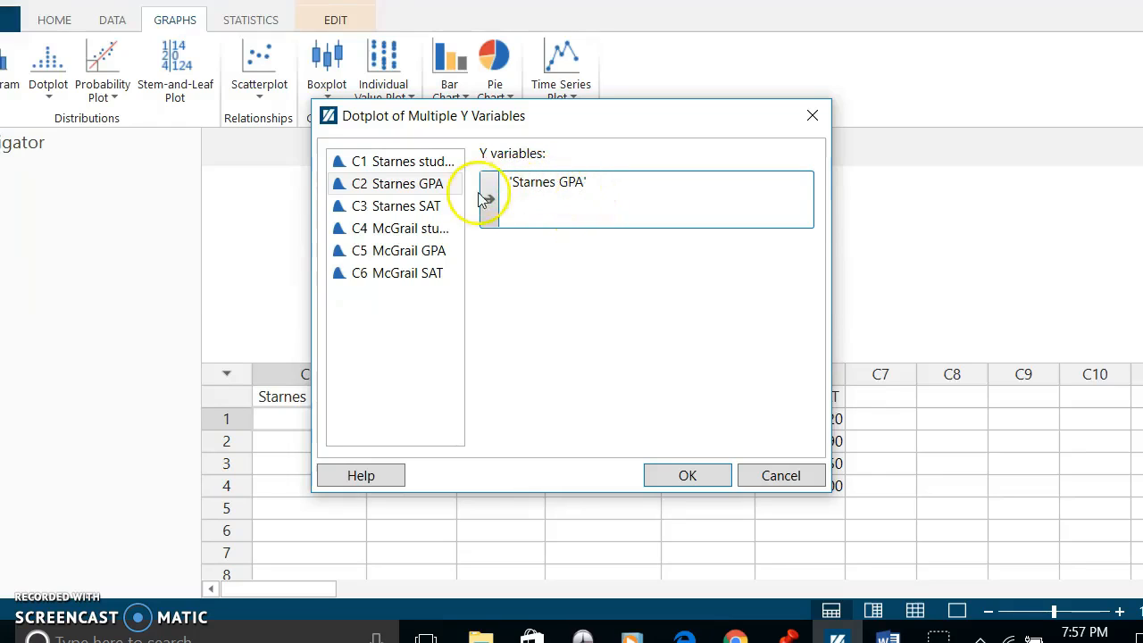
left_click(406, 254)
left_click(394, 258)
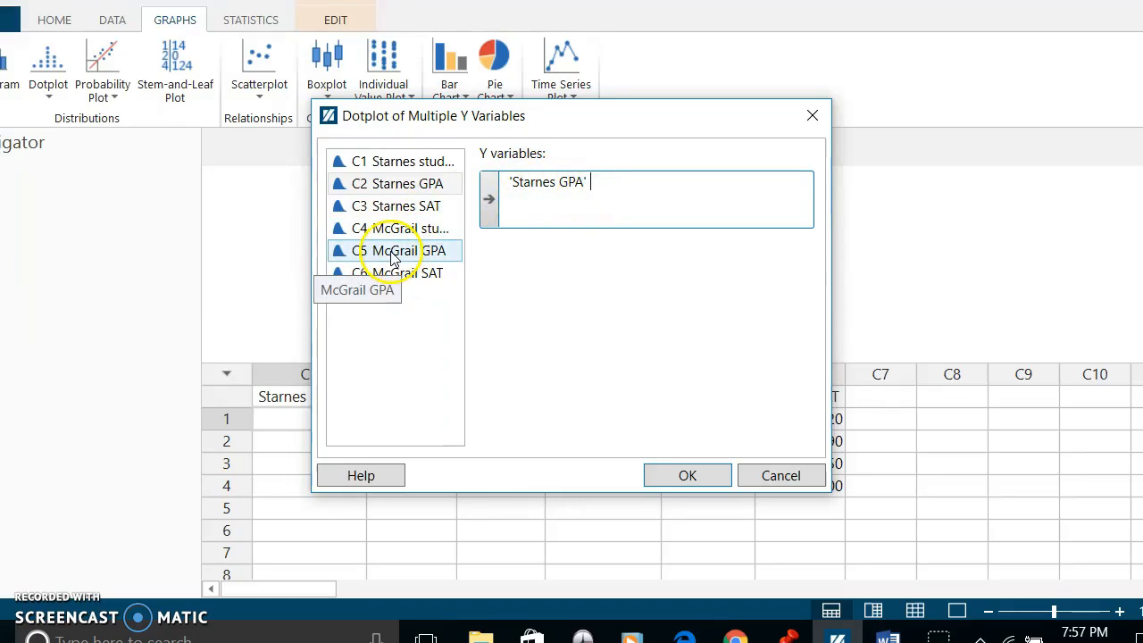
left_click(390, 257)
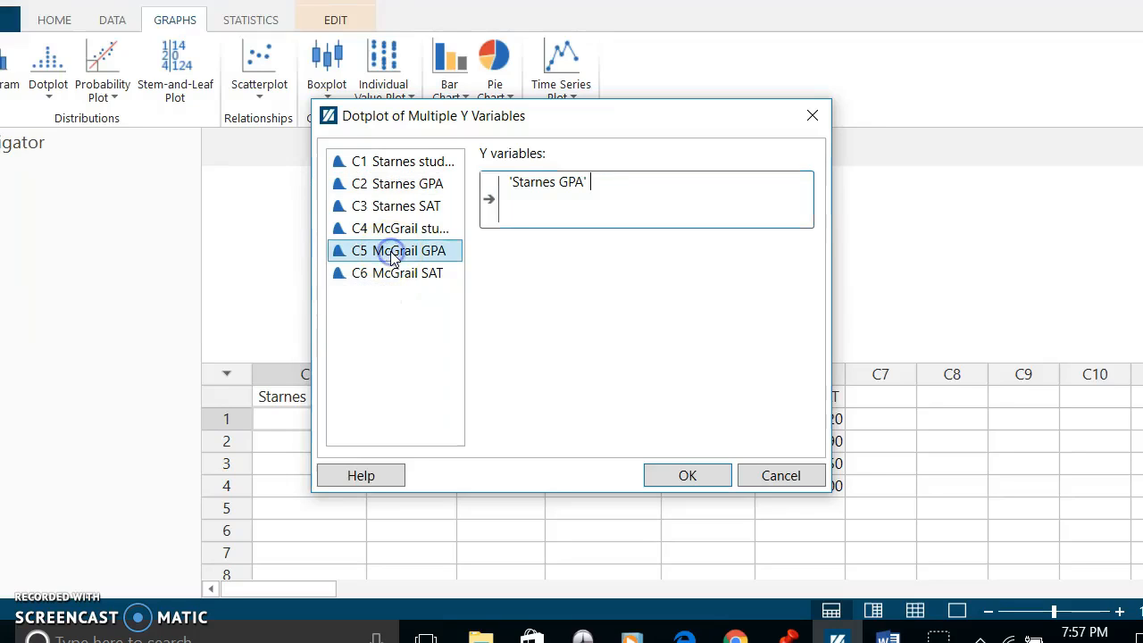
left_click(489, 204)
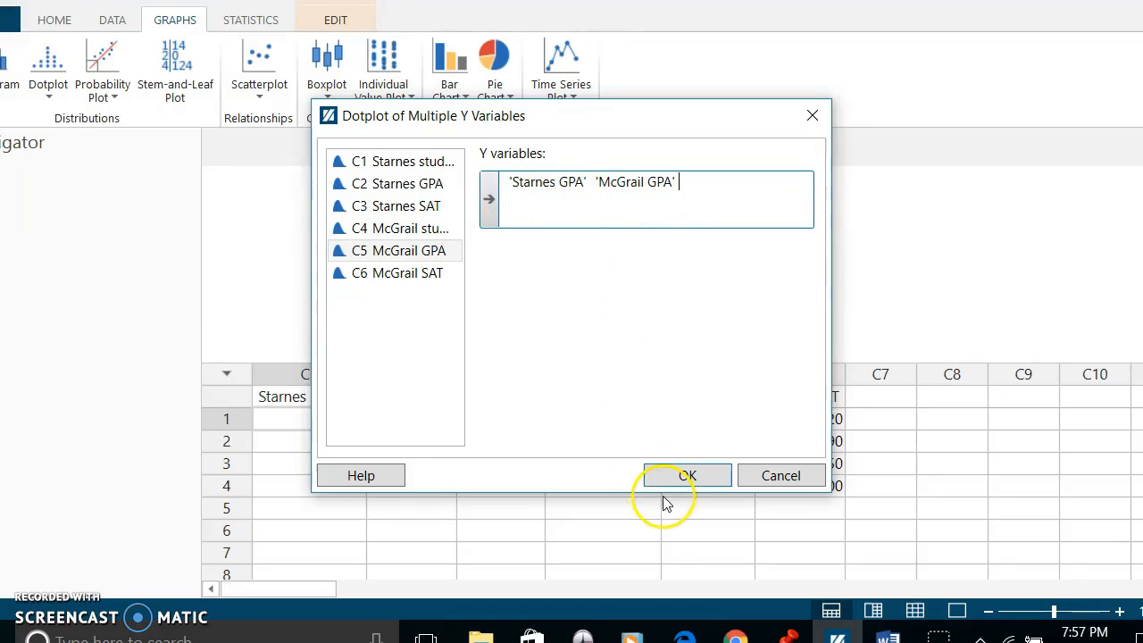
left_click(706, 479)
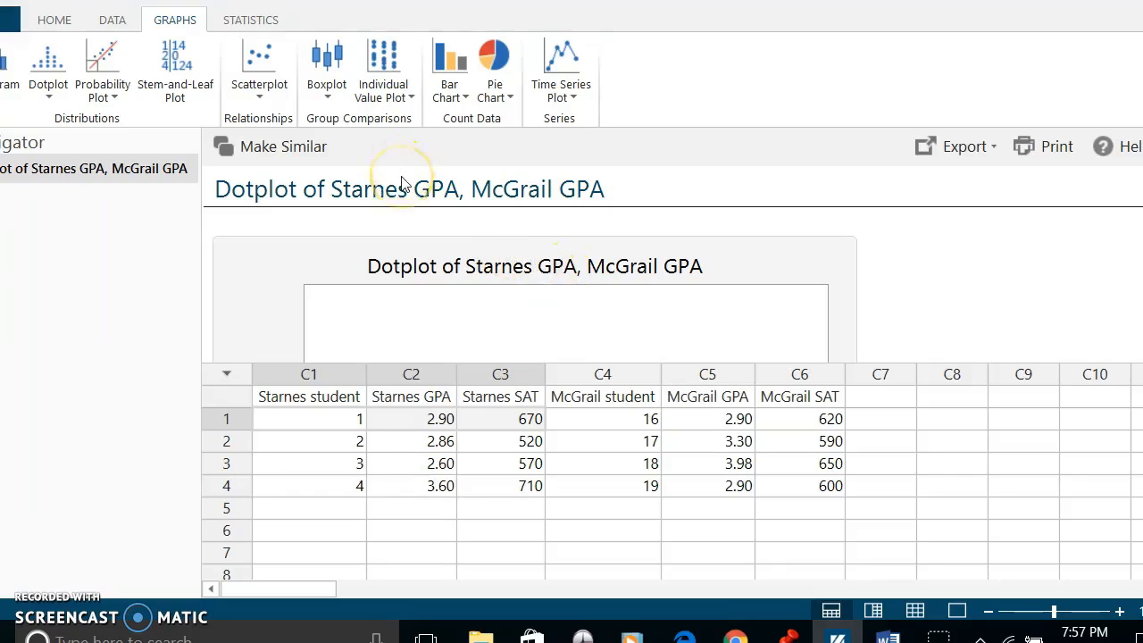
Switch the project view to output only to show the dotplot of both GPA columns.
left_click(54, 22)
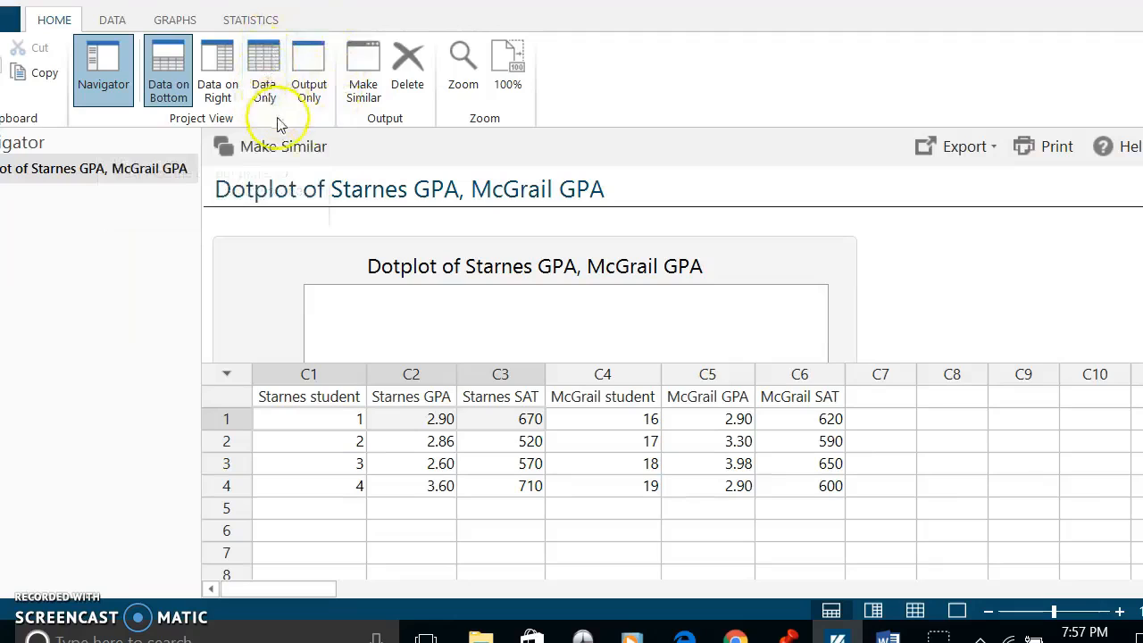
left_click(312, 67)
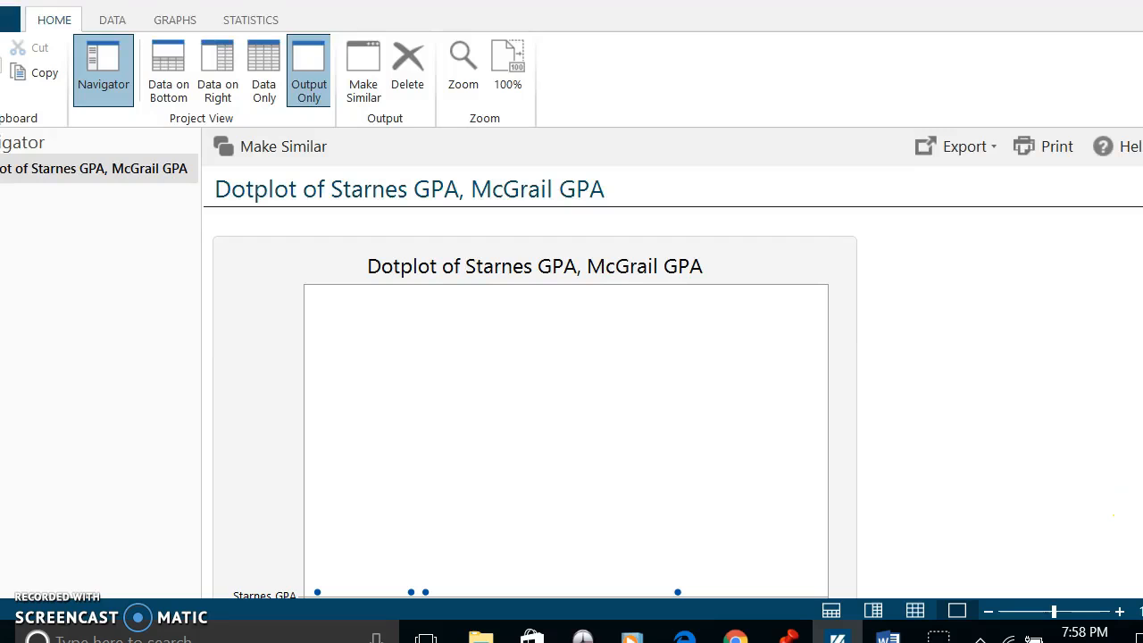
scroll(536, 384, "down", 3)
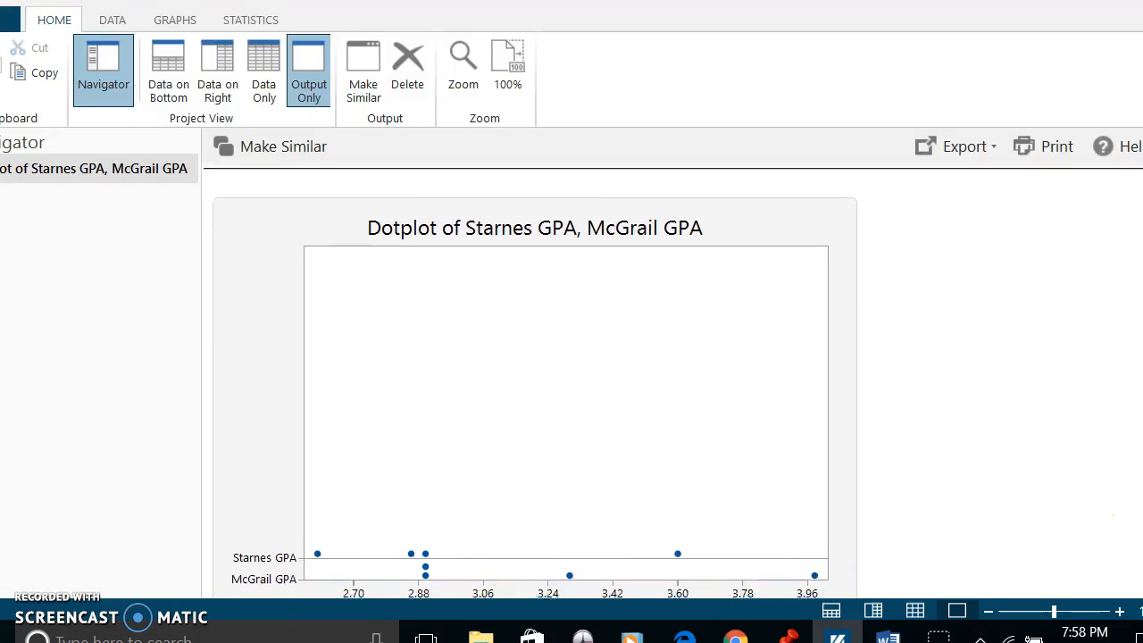
Examine the summary statistics under the dotplot and the available options for exporting, copying or printing the graph.
scroll(536, 384, "down", 1)
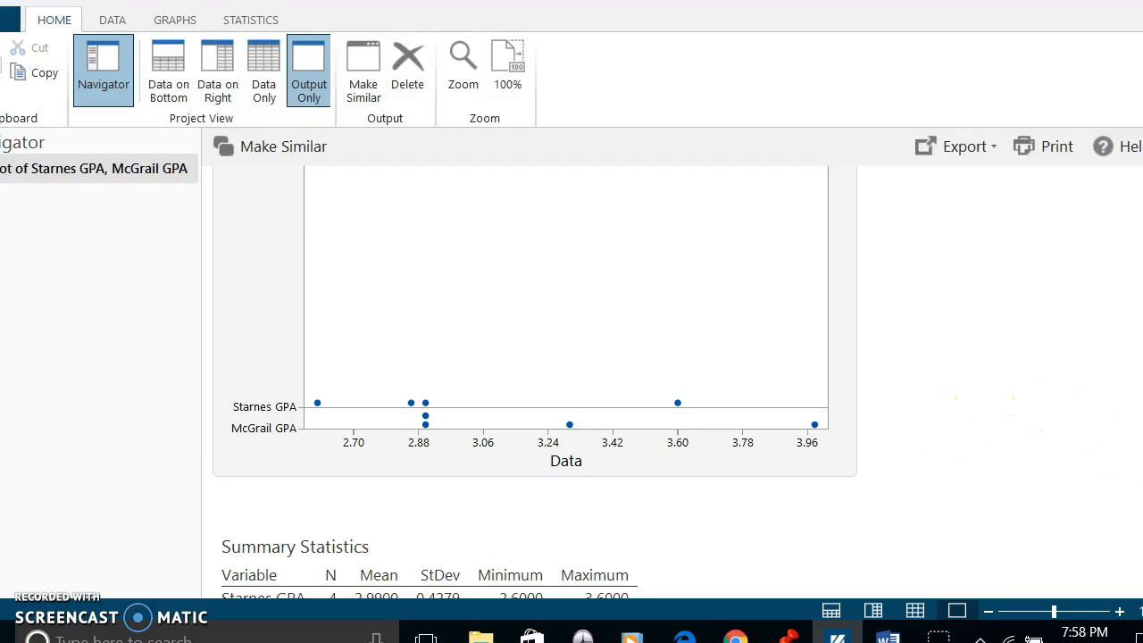
scroll(536, 447, "down", 1)
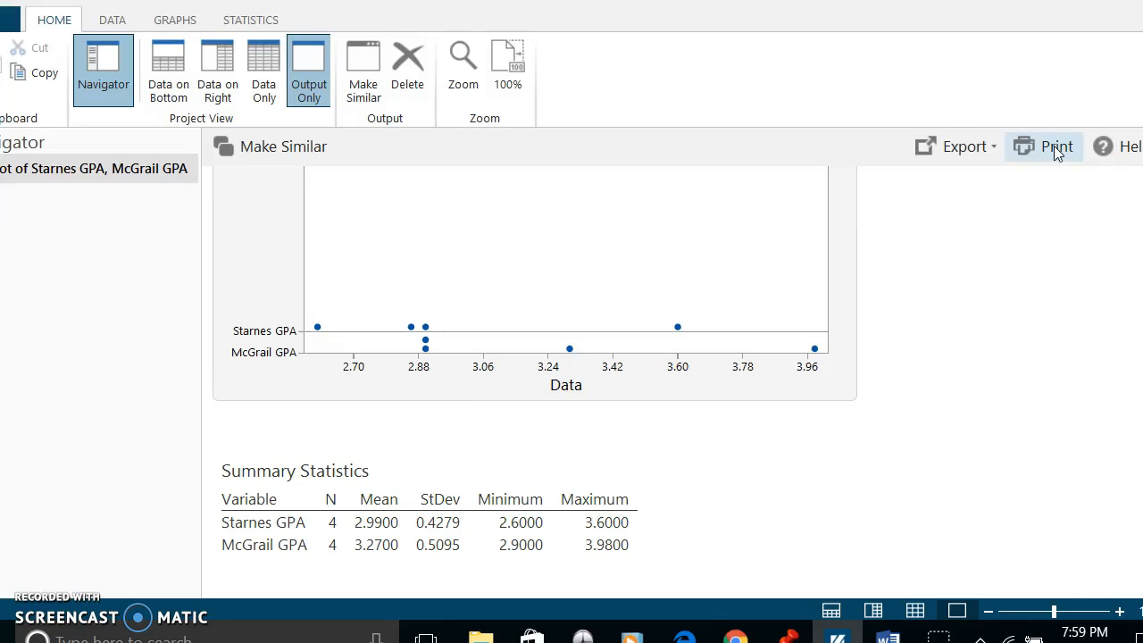
left_click(960, 150)
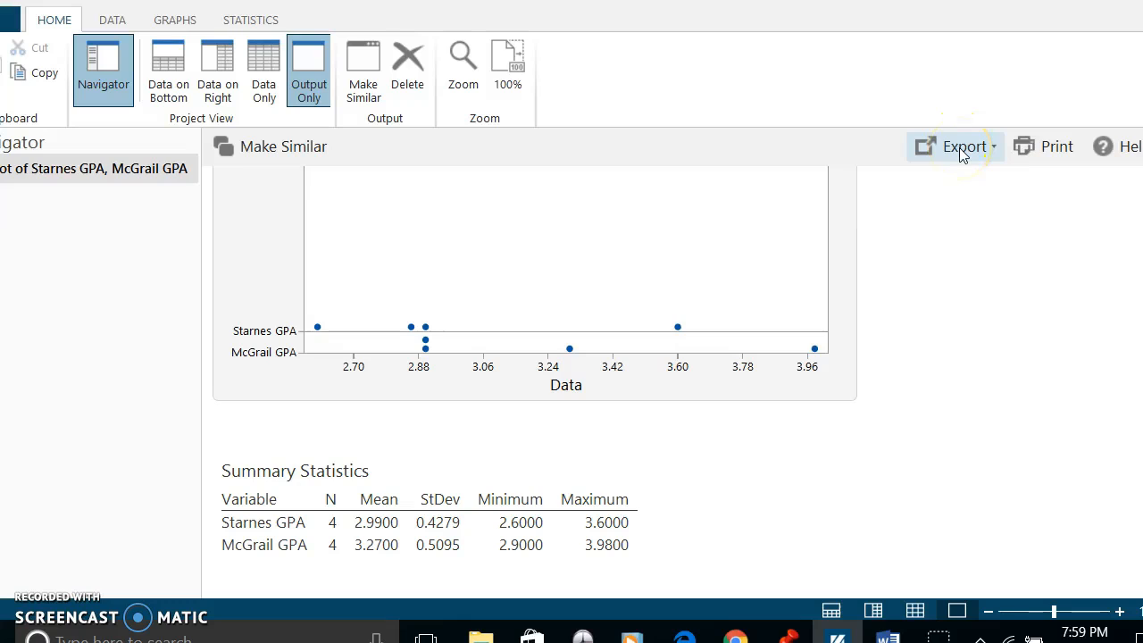
left_click(999, 144)
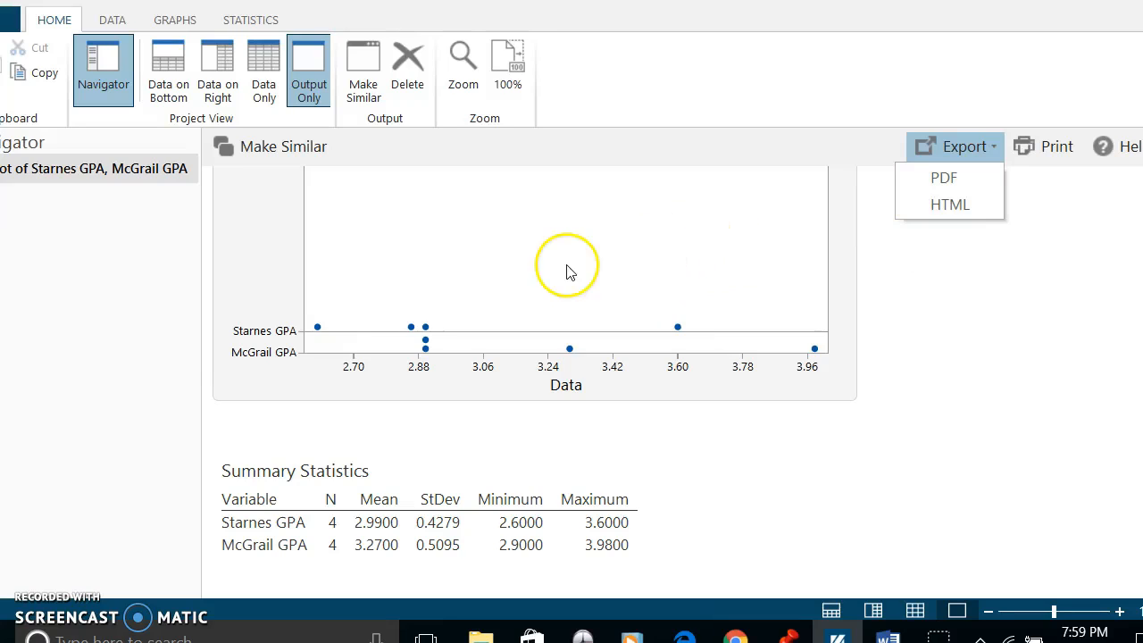
right_click(710, 275)
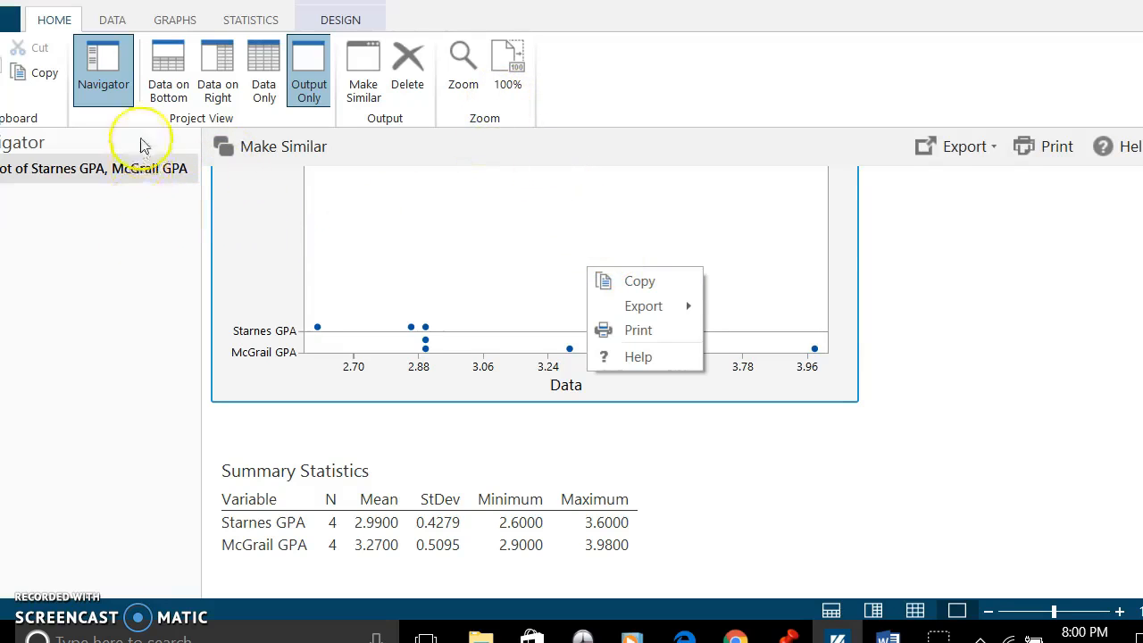
Start a simple boxplot of multiple Y variables.
left_click(176, 25)
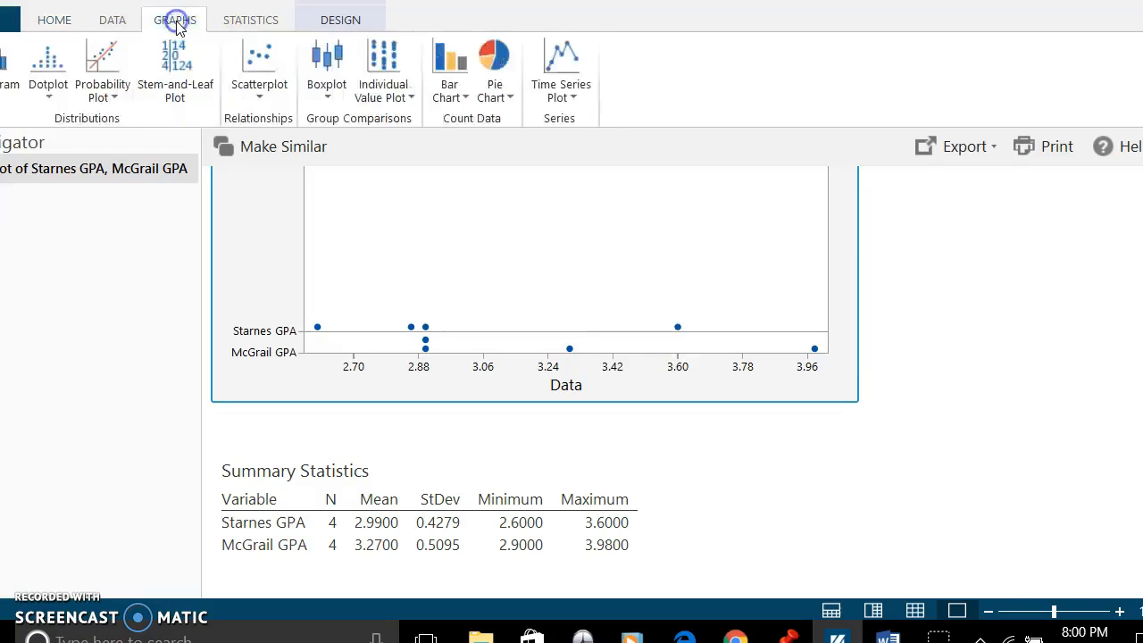
left_click(332, 100)
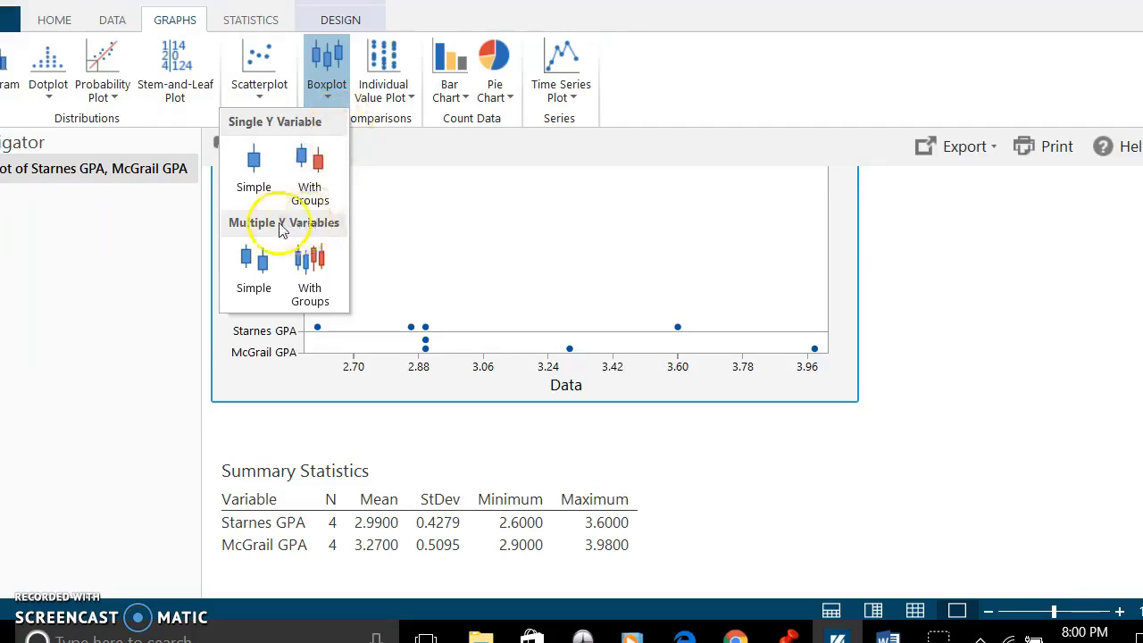
left_click(251, 284)
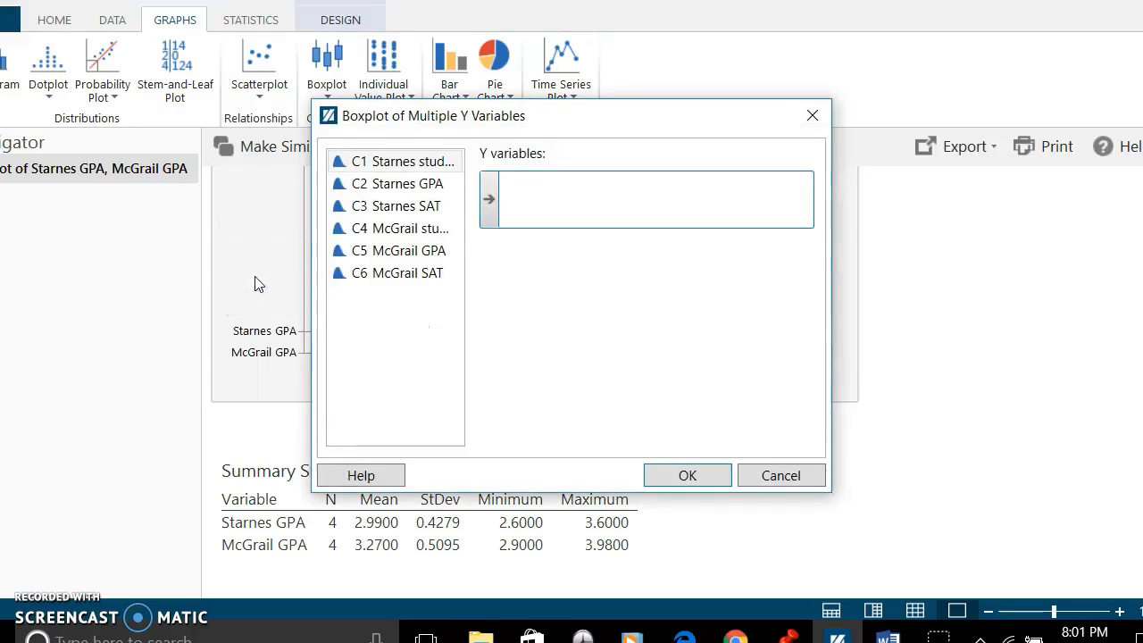
Add the two GPA columns, C2 and C5, as the Y variables, create the boxplot and view both boxes.
left_click(379, 183)
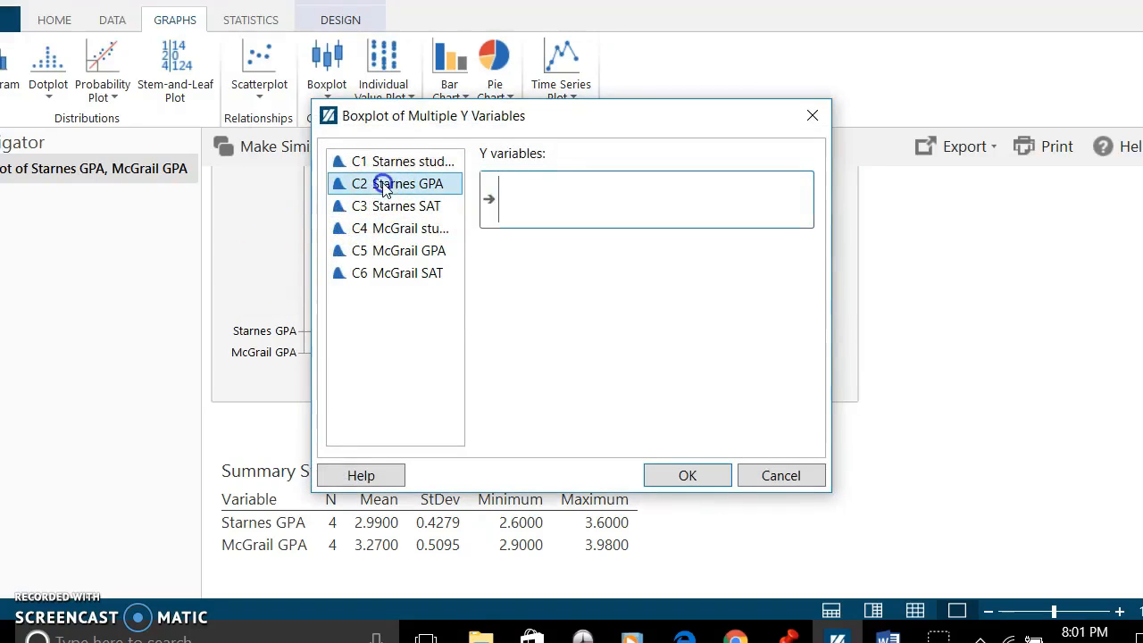
left_click(492, 200)
left_click(580, 191)
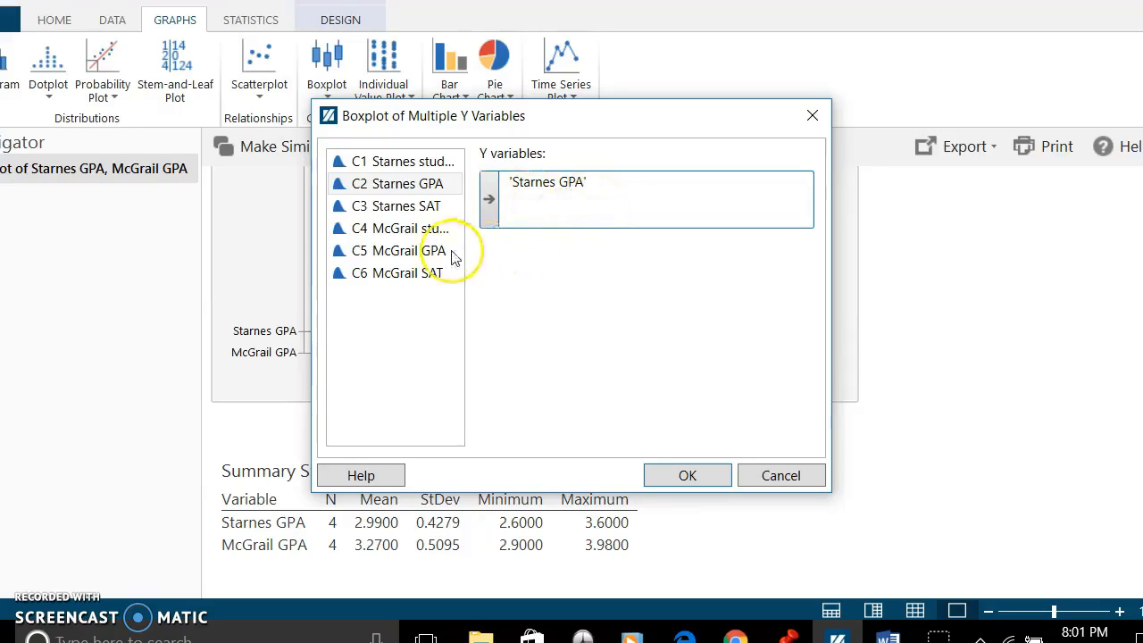
left_click(400, 255)
left_click(489, 200)
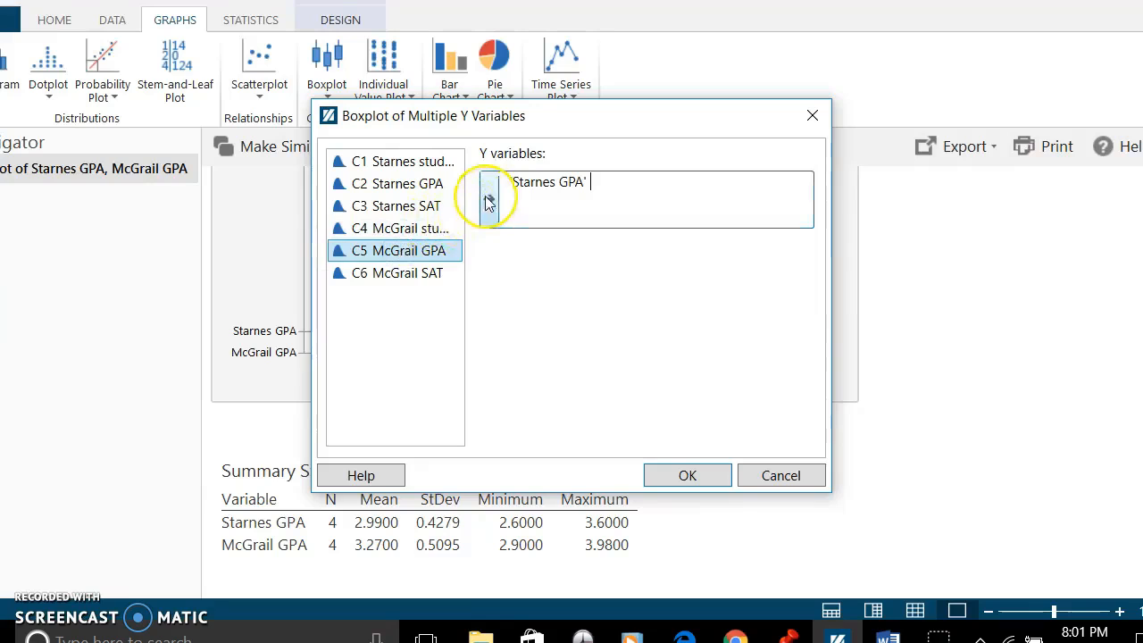
left_click(490, 200)
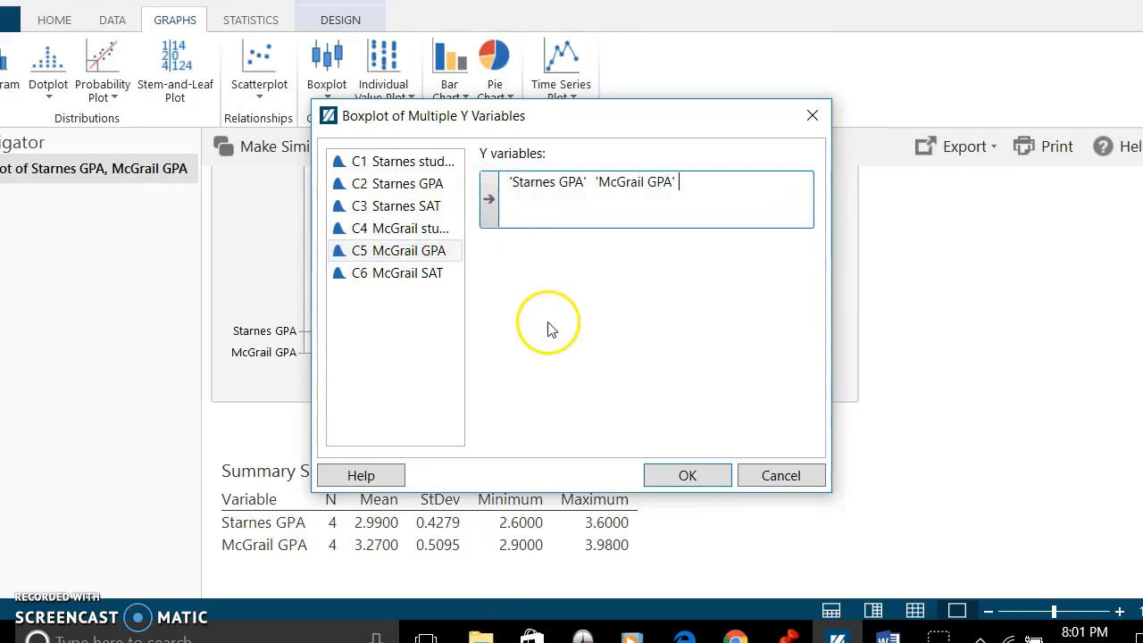
left_click(701, 477)
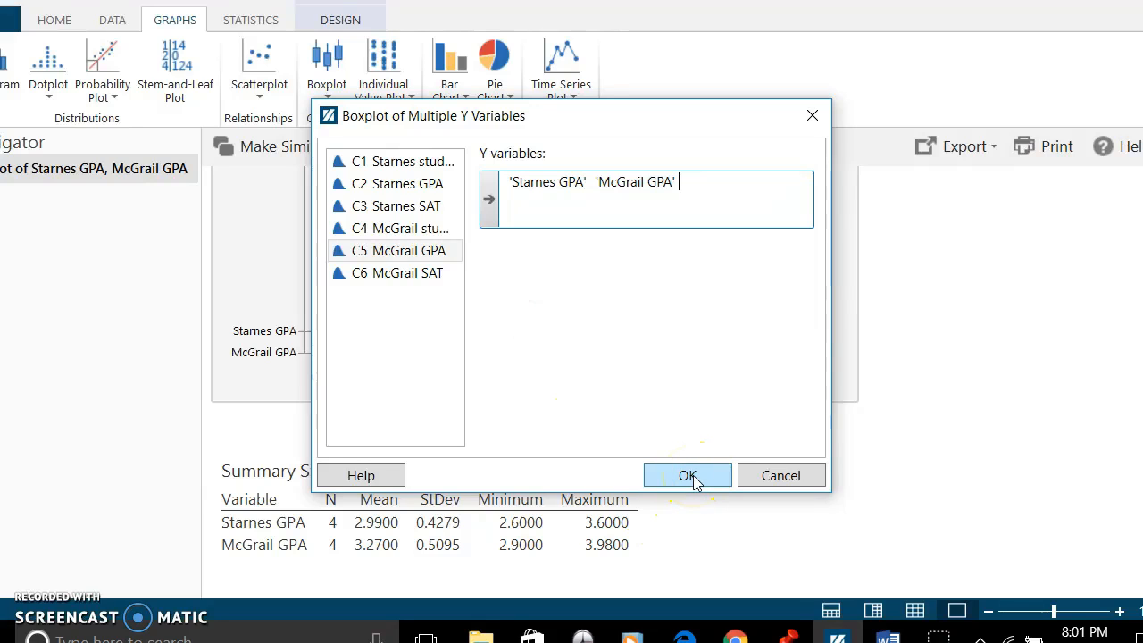
left_click(694, 478)
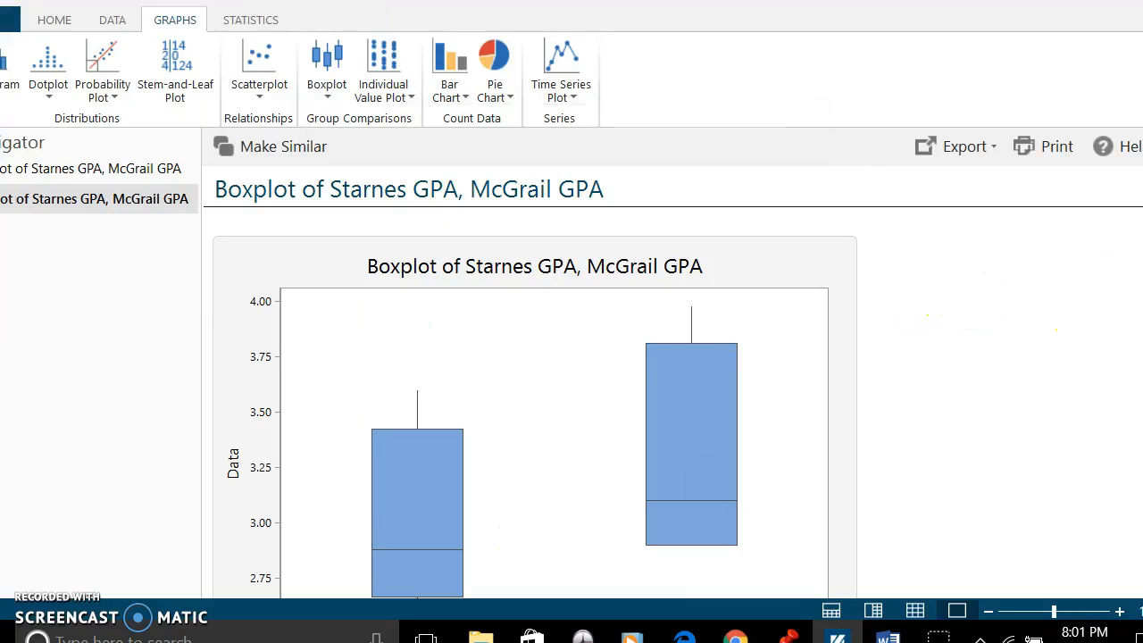
scroll(571, 375, "down", 3)
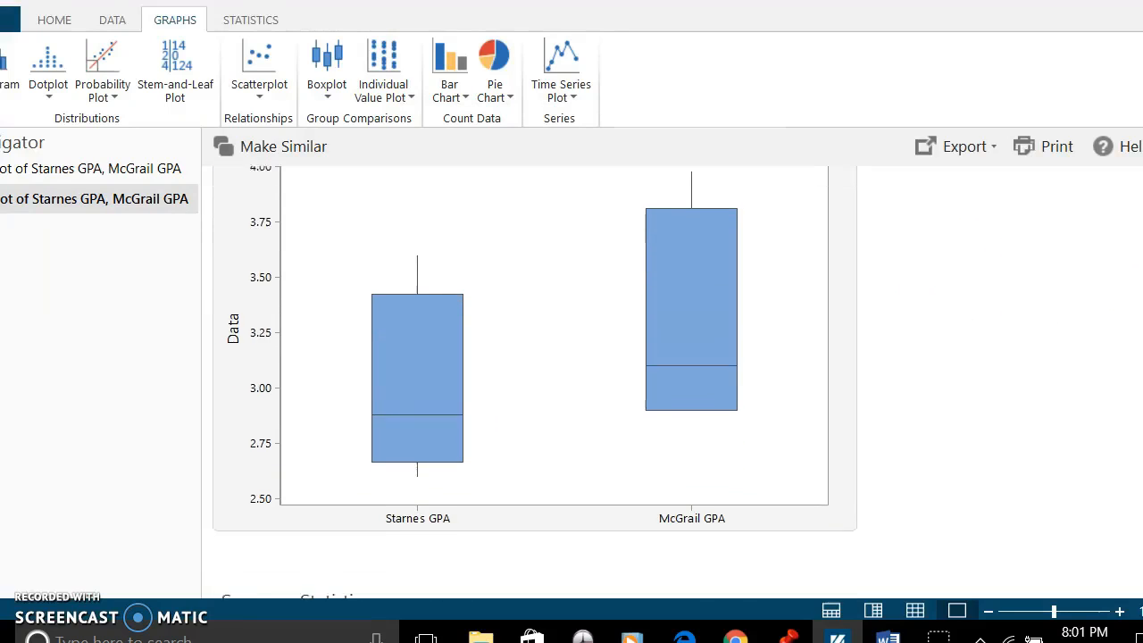
scroll(534, 383, "up", 1)
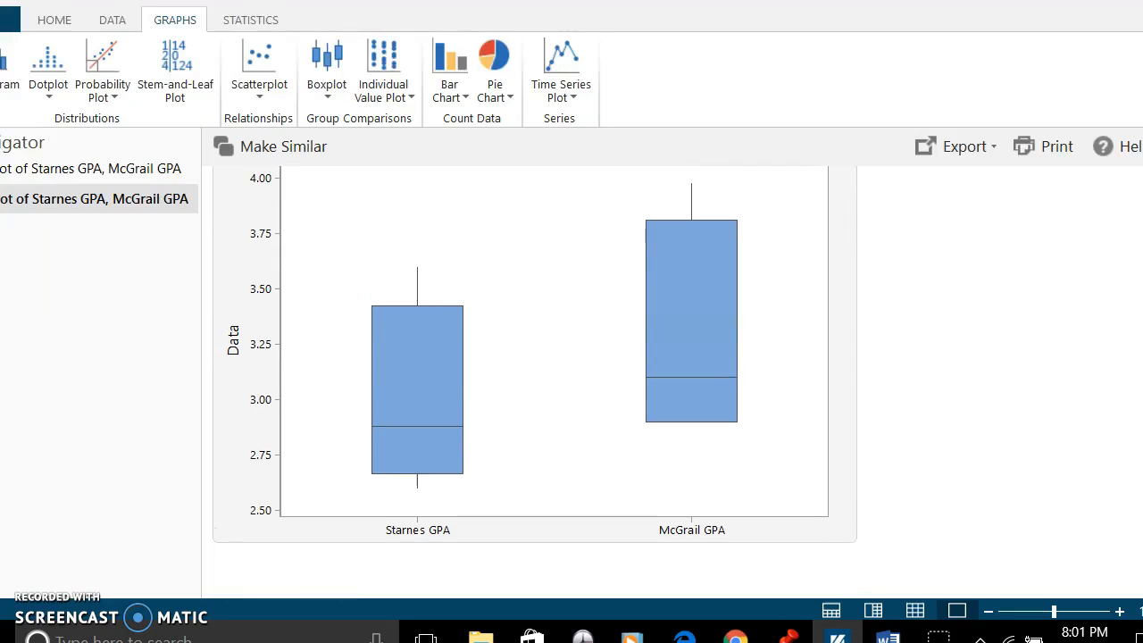